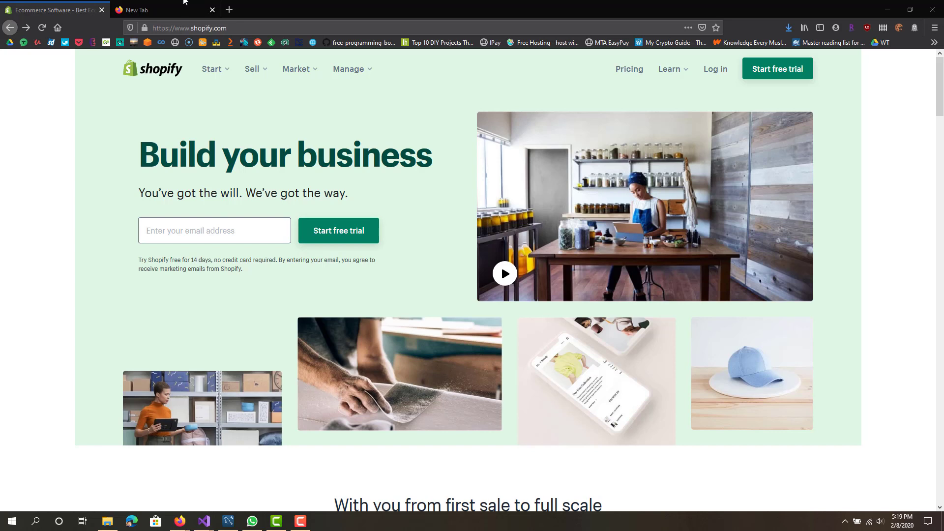
# Step: Start the Shopify free trial with your email address and an account password
pyautogui.click(216, 222)
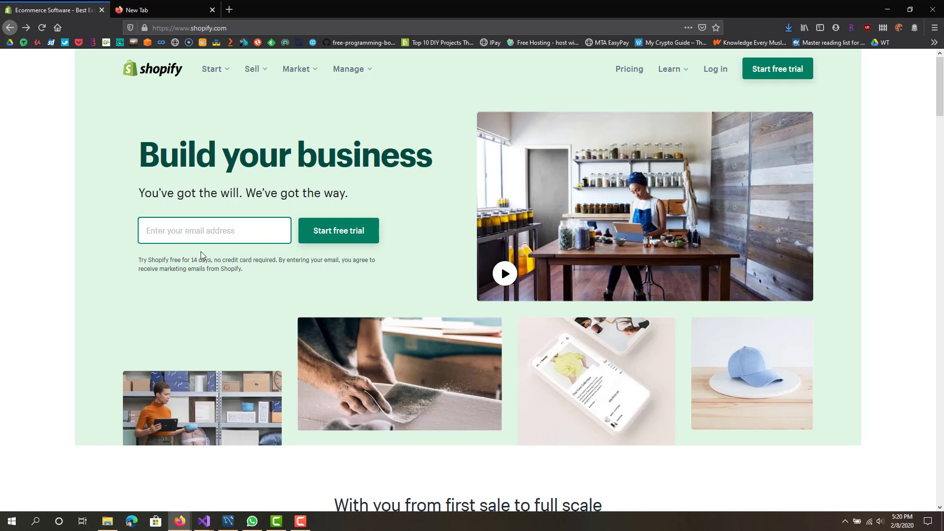
pyautogui.write('...')
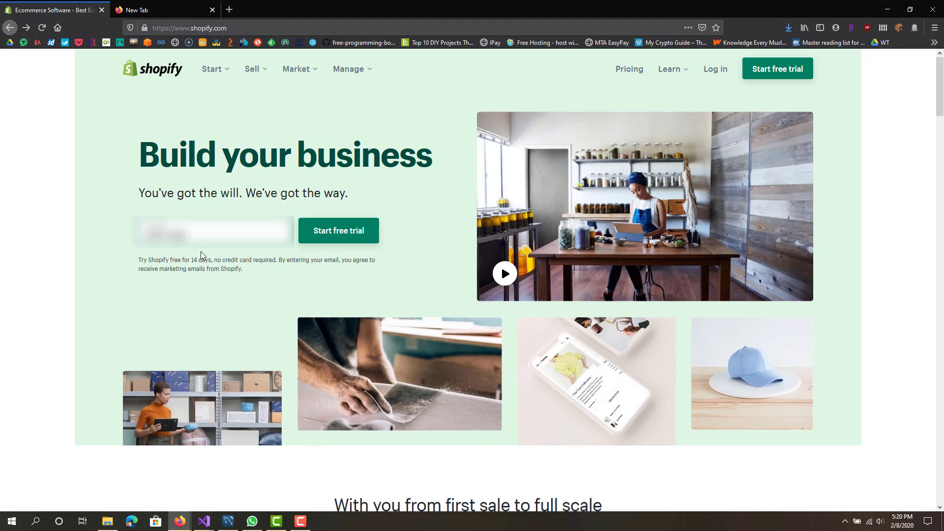
pyautogui.press('Return')
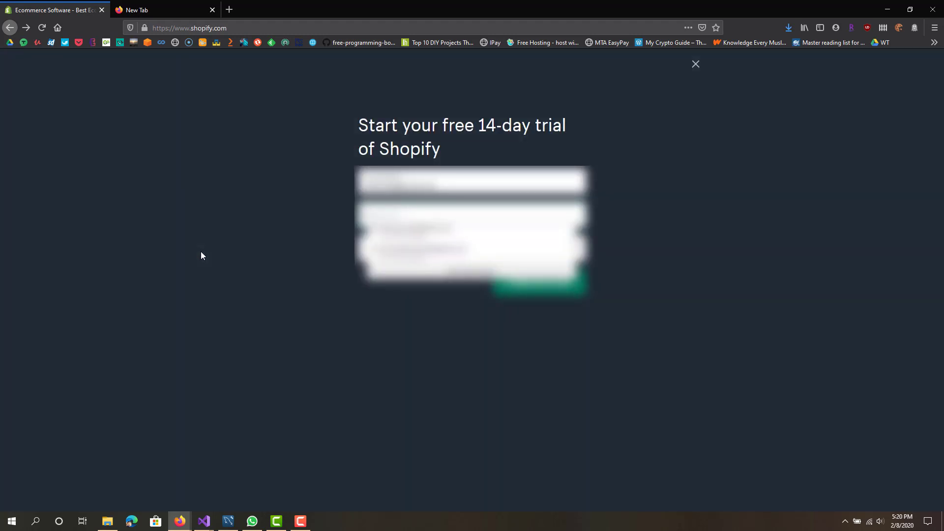
pyautogui.write('...')
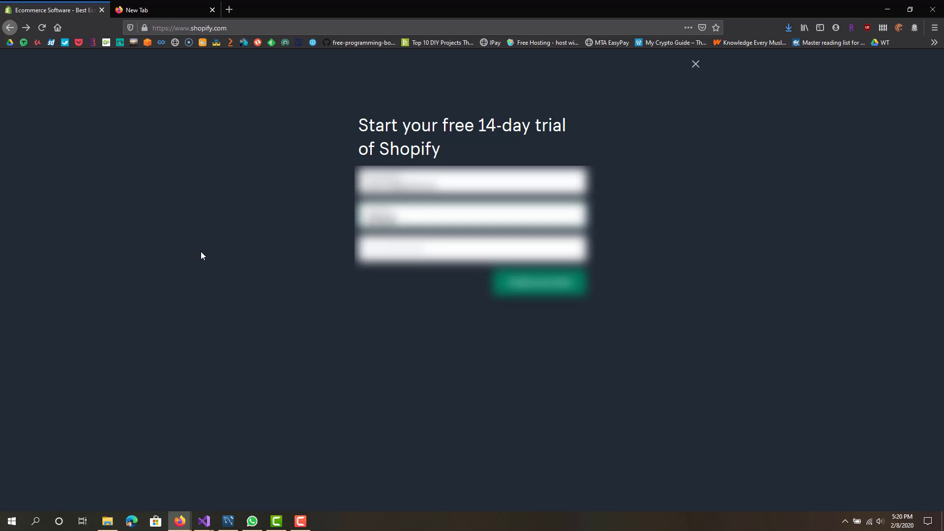
pyautogui.write('...')
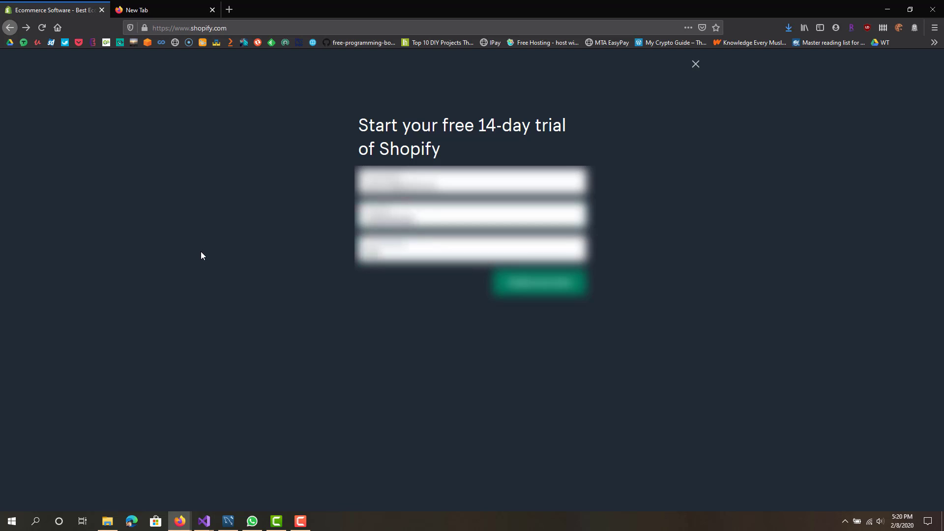
pyautogui.press('Return')
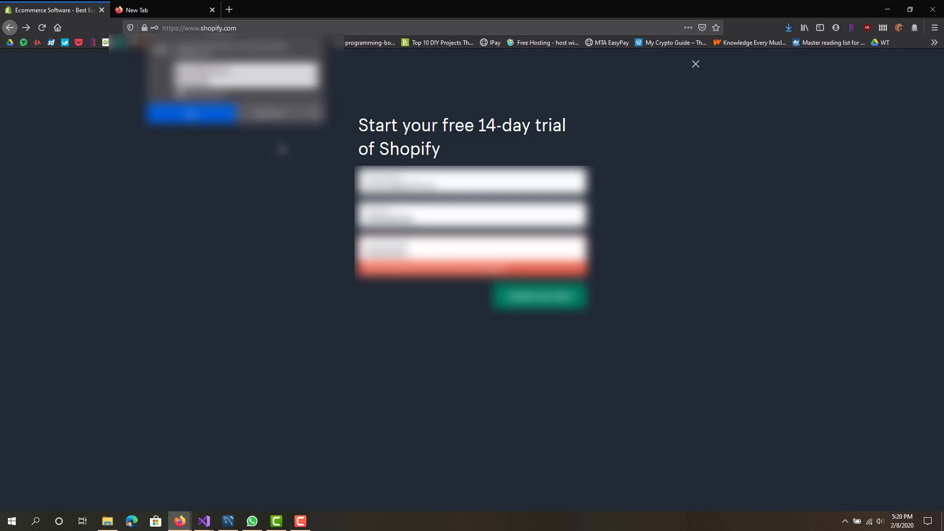
pyautogui.click(285, 114)
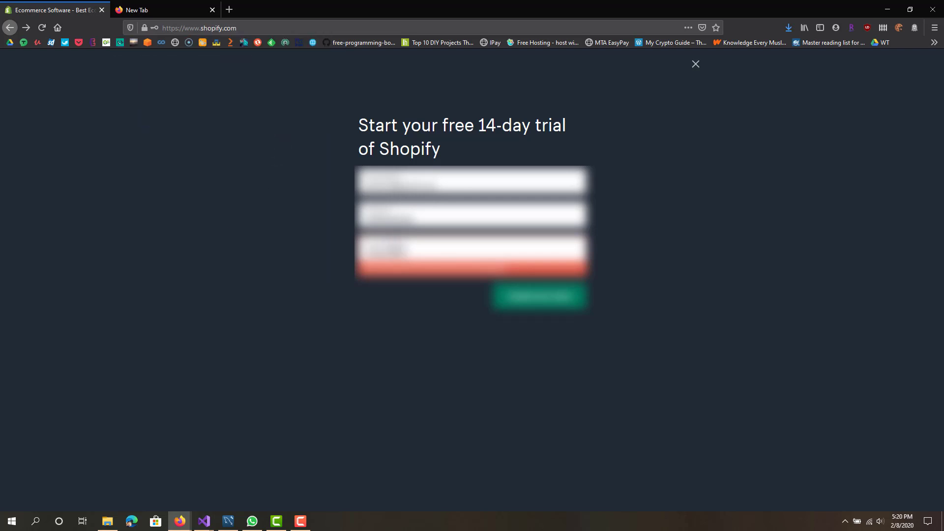
# Step: Replace the rejected store name with 'testingstore' and create the store
pyautogui.doubleClick(395, 252)
pyautogui.press('BackSpace')
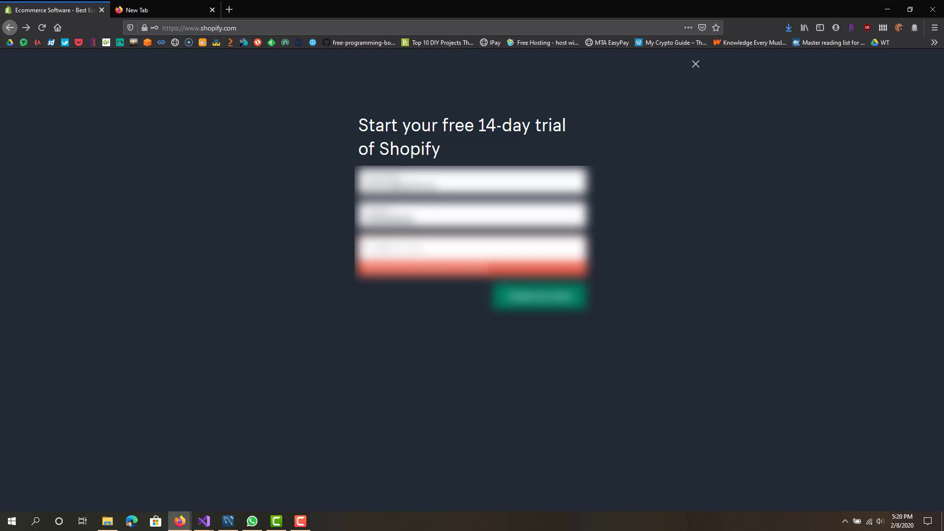
pyautogui.write('testingstore')
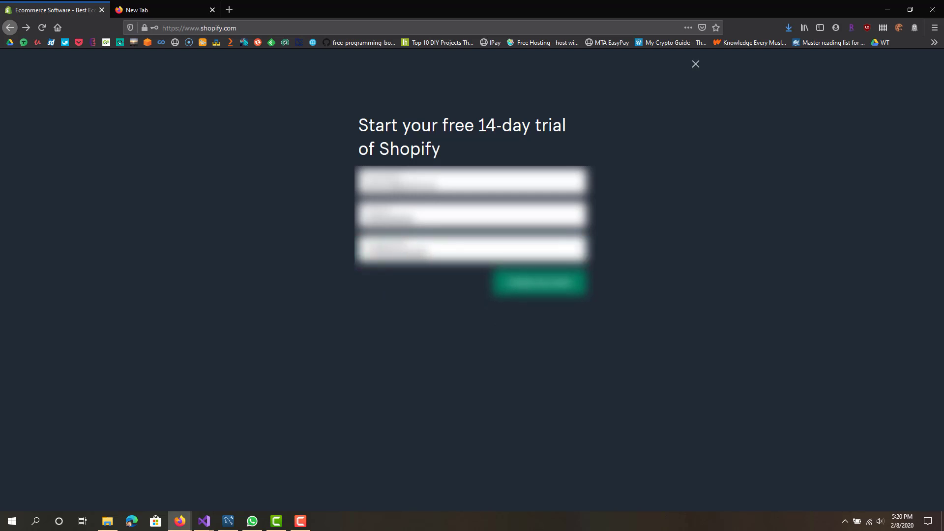
pyautogui.click(527, 287)
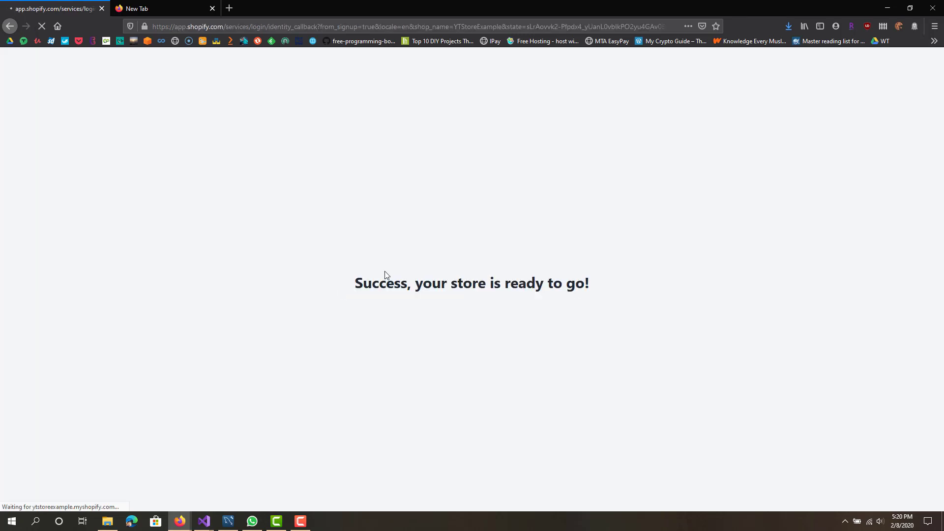
pyautogui.moveTo(382, 283); pyautogui.dragTo(677, 272)
# Step: Answer not selling yet, product launching in a few weeks, and $0 USD revenue, then continue
pyautogui.click(676, 272)
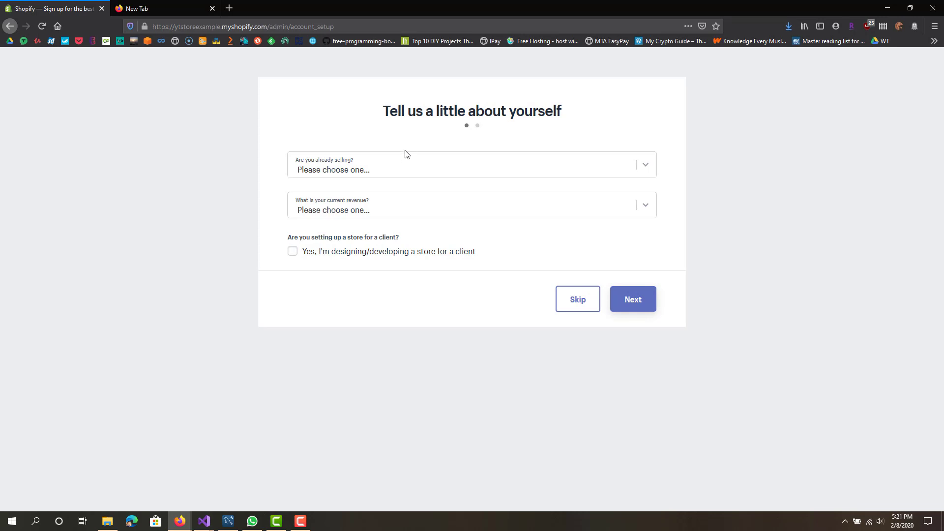
pyautogui.click(384, 174)
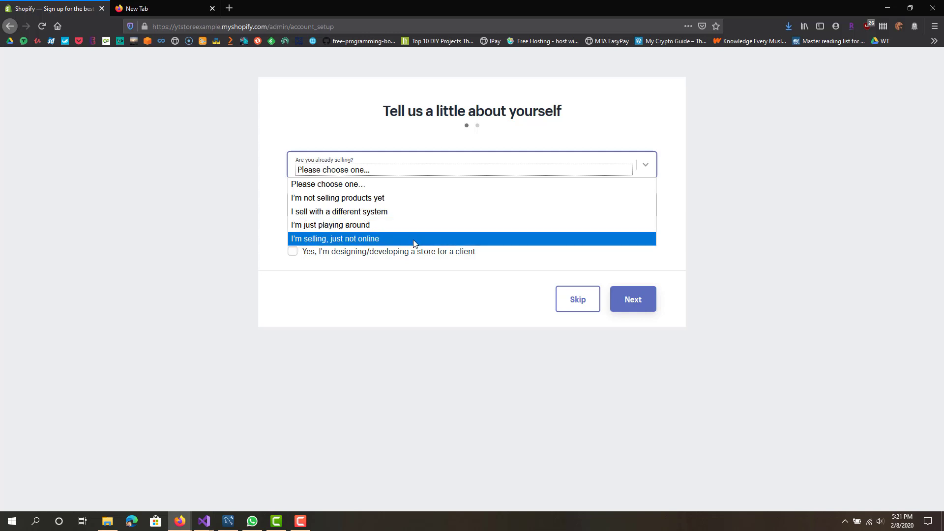
pyautogui.click(426, 199)
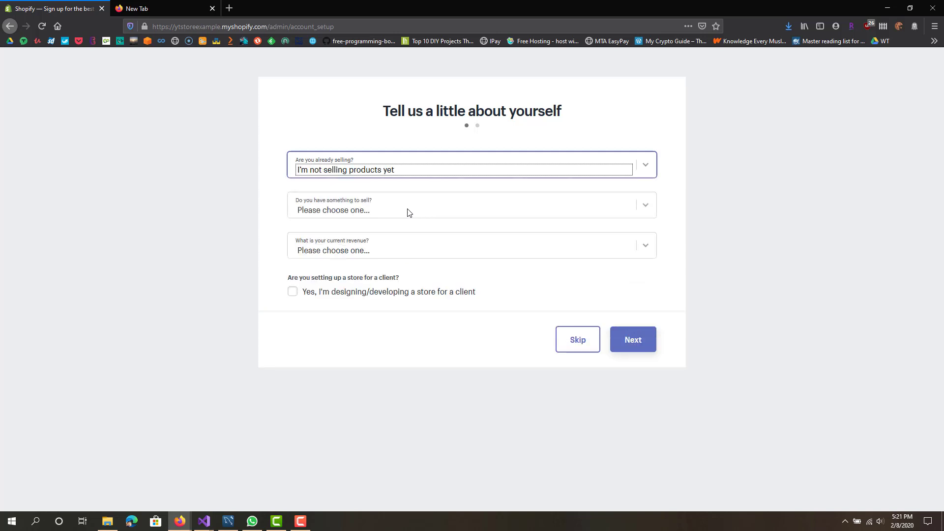
pyautogui.click(334, 211)
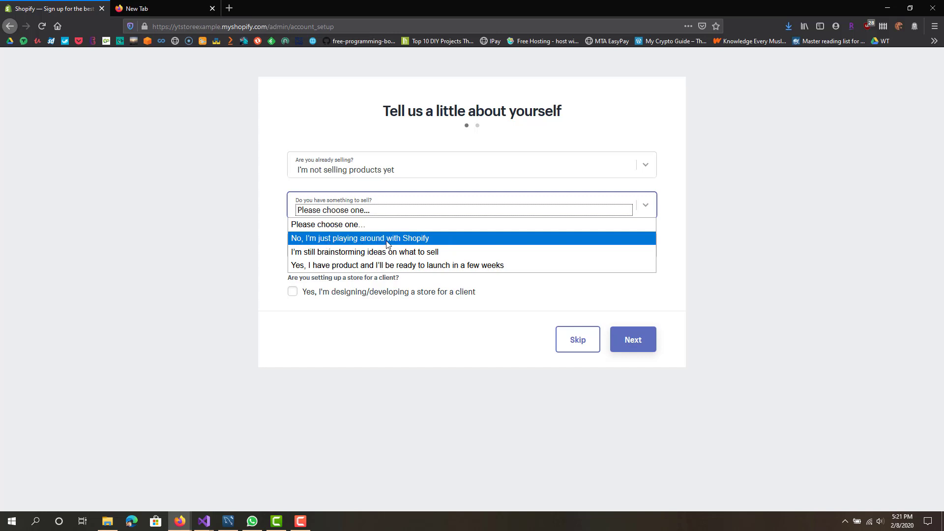
pyautogui.click(333, 268)
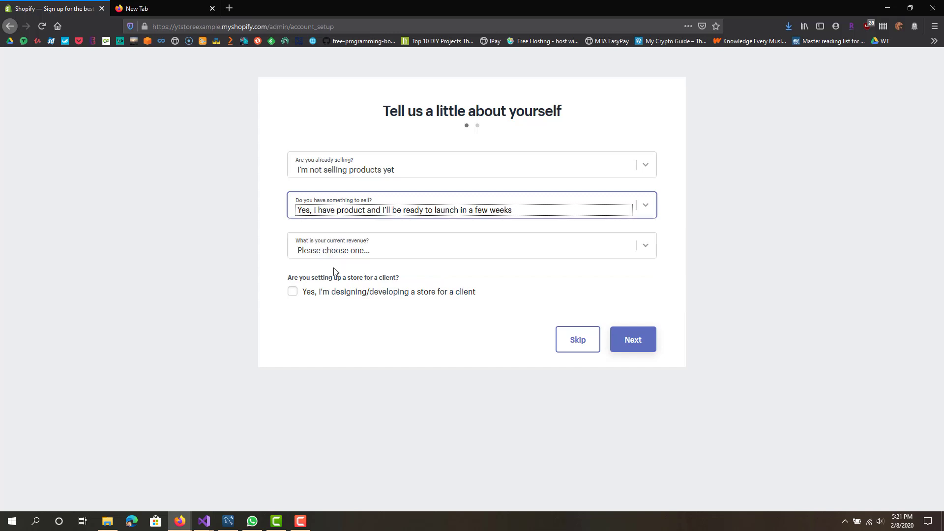
pyautogui.click(368, 252)
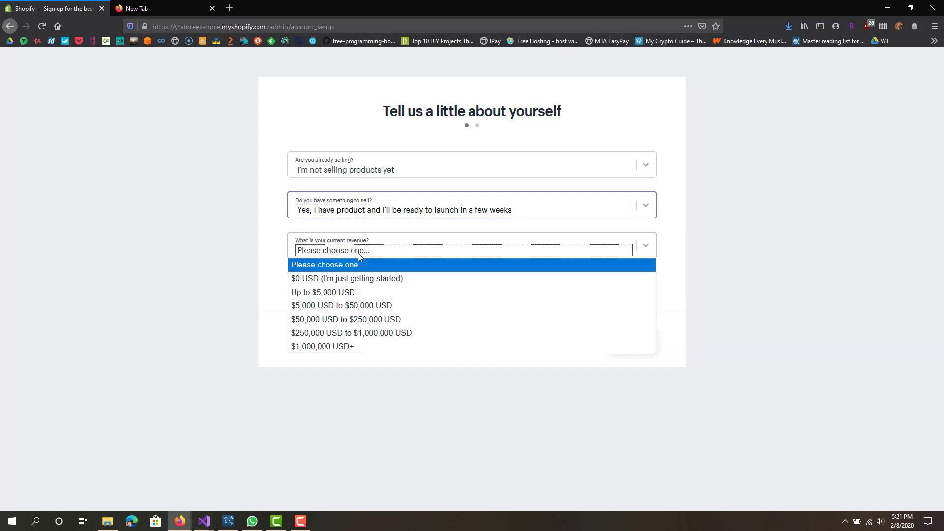
pyautogui.click(364, 279)
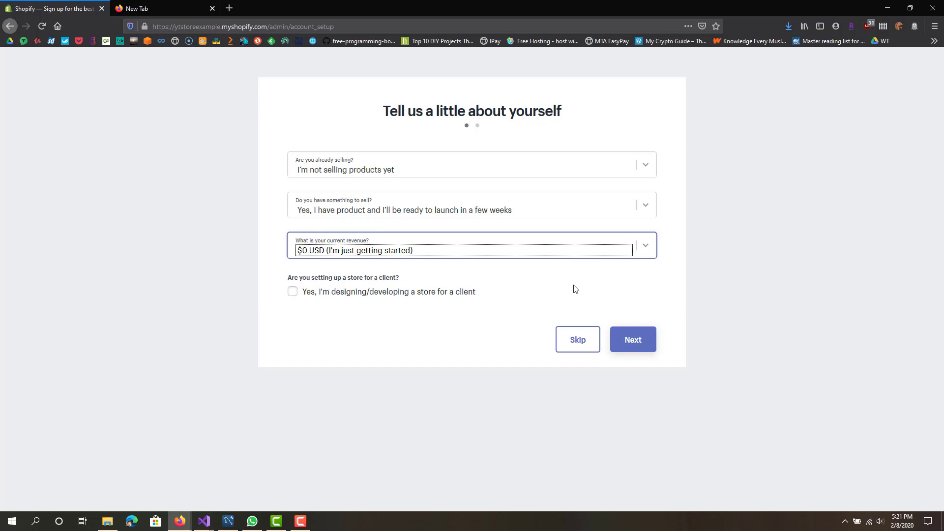
pyautogui.click(633, 340)
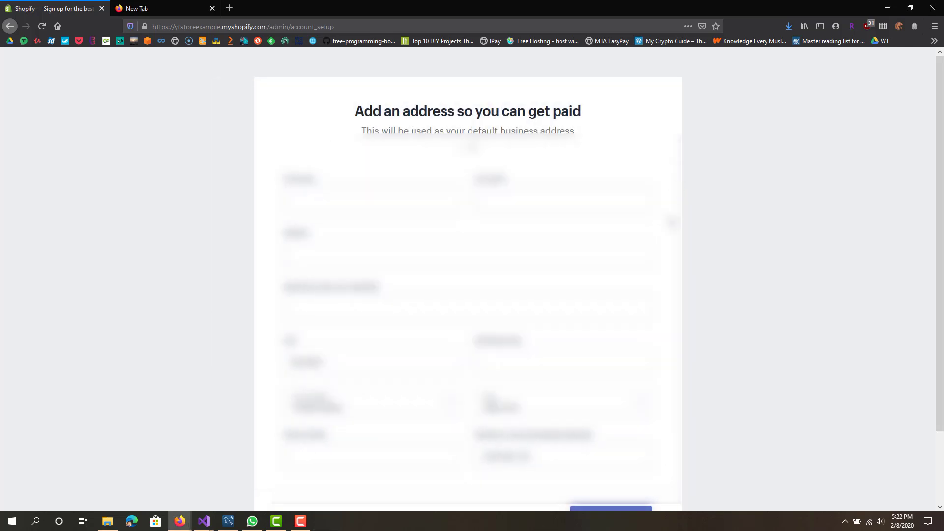
# Step: Enter the owner's first and last name in the business address form
pyautogui.scroll(-1, 672, 221)
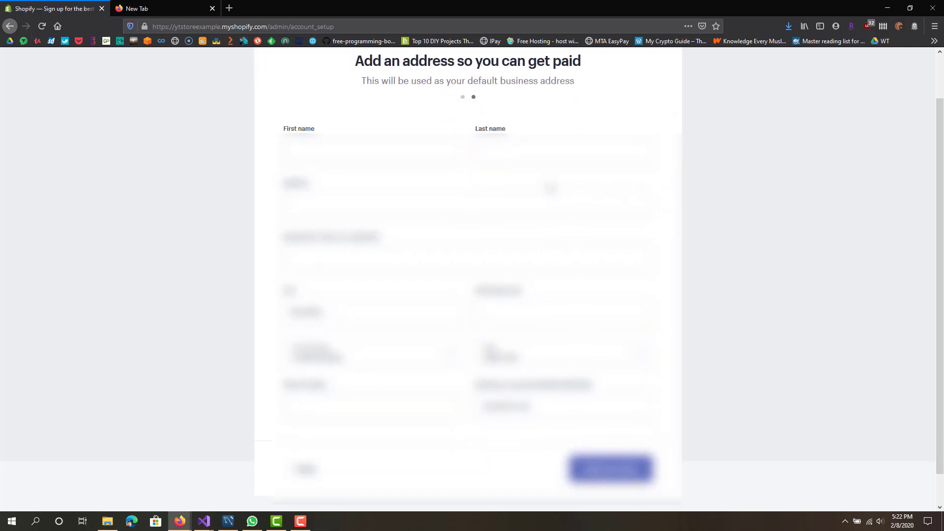
pyautogui.scroll(1, 497, 156)
pyautogui.scroll(-2, 496, 161)
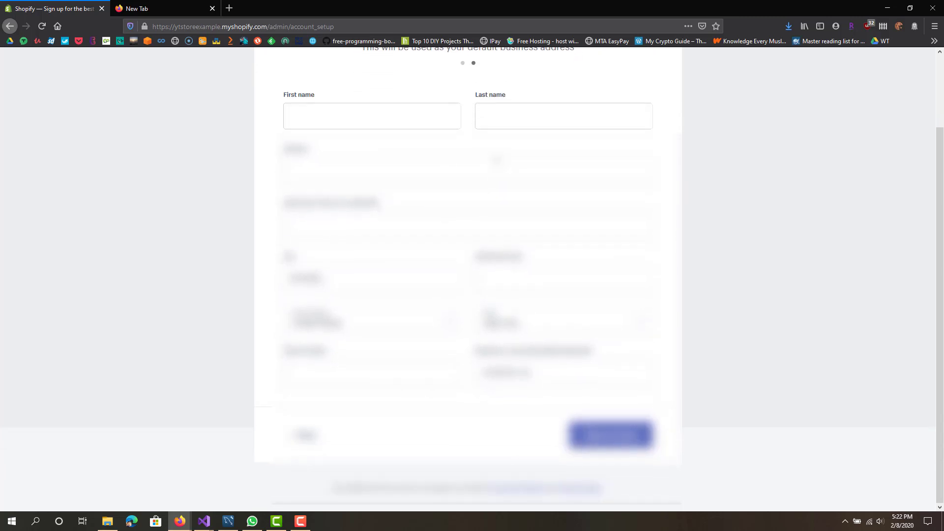
pyautogui.scroll(1, 496, 213)
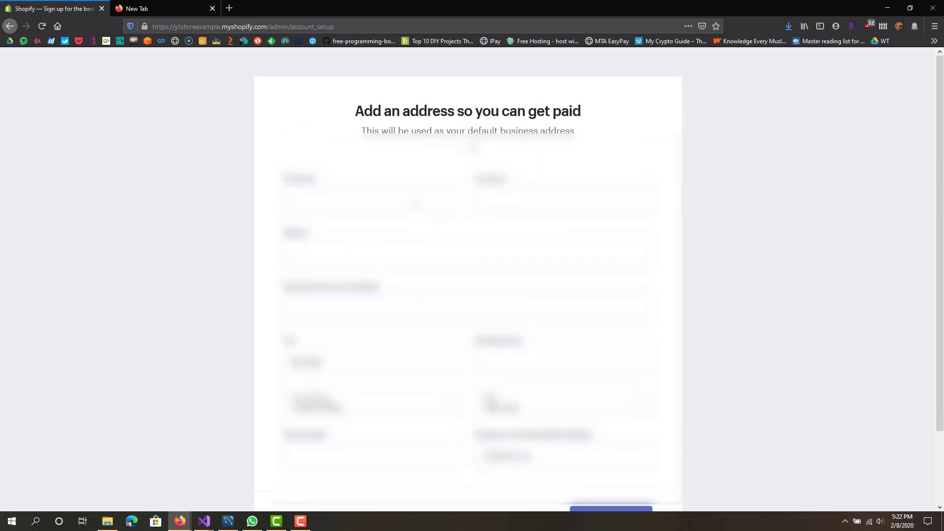
pyautogui.click(415, 197)
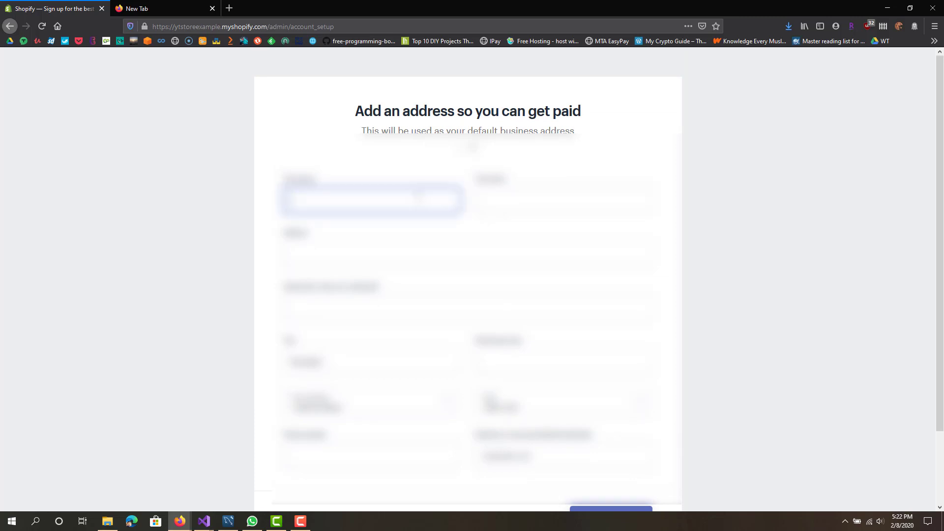
pyautogui.write('Ahmed')
pyautogui.press('Tab')
pyautogui.write('Ahmed')
pyautogui.press('Tab')
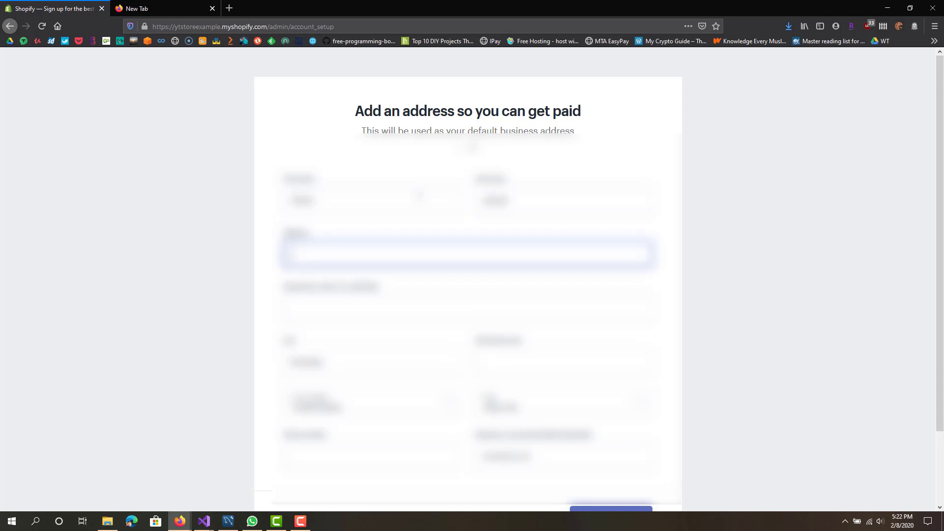
# Step: Fill in the street address, postal code and phone number, then enter the store
pyautogui.write('abc')
pyautogui.press('Tab')
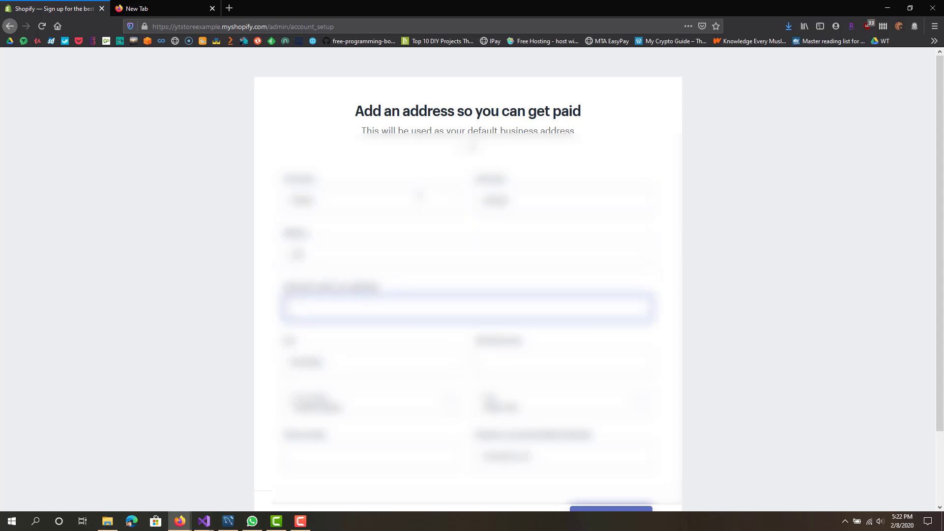
pyautogui.press('Tab')
pyautogui.press('Tab')
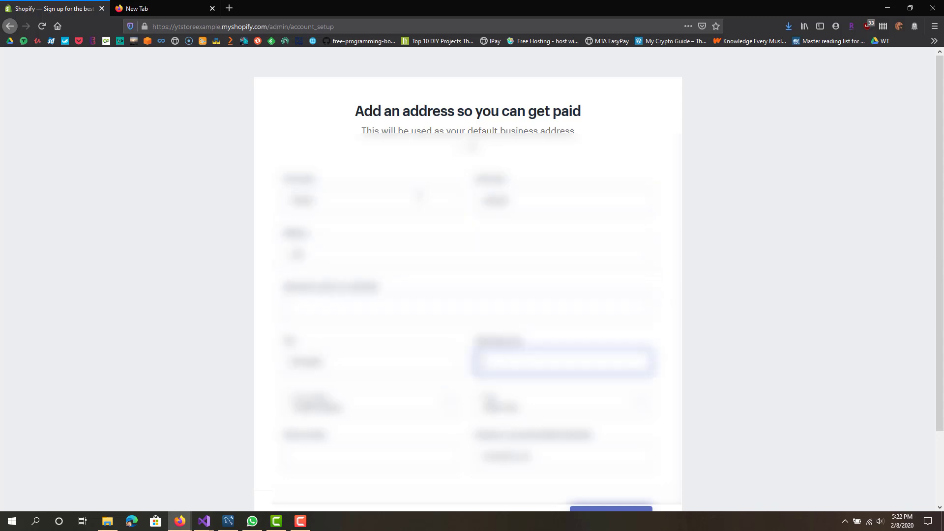
pyautogui.write('11234')
pyautogui.press('Tab')
pyautogui.press('Tab')
pyautogui.press('Tab')
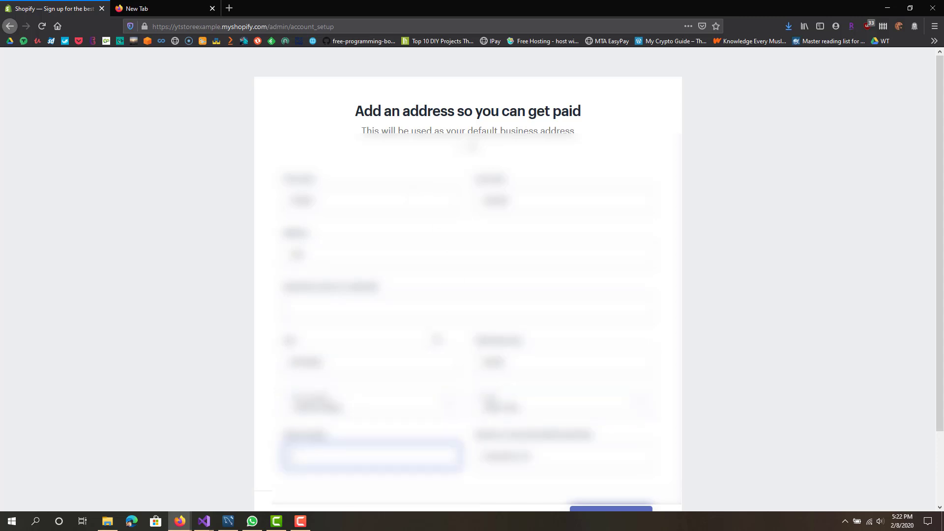
pyautogui.write('1234567890')
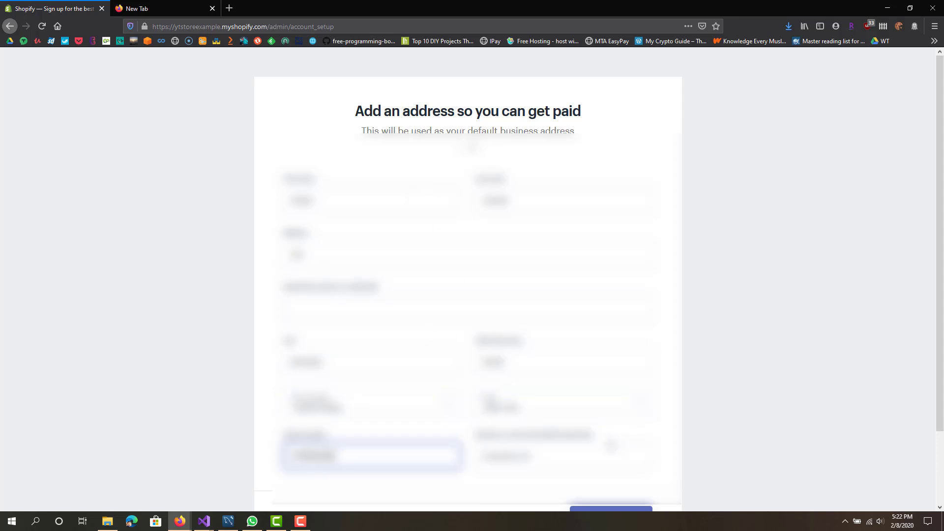
pyautogui.click(601, 455)
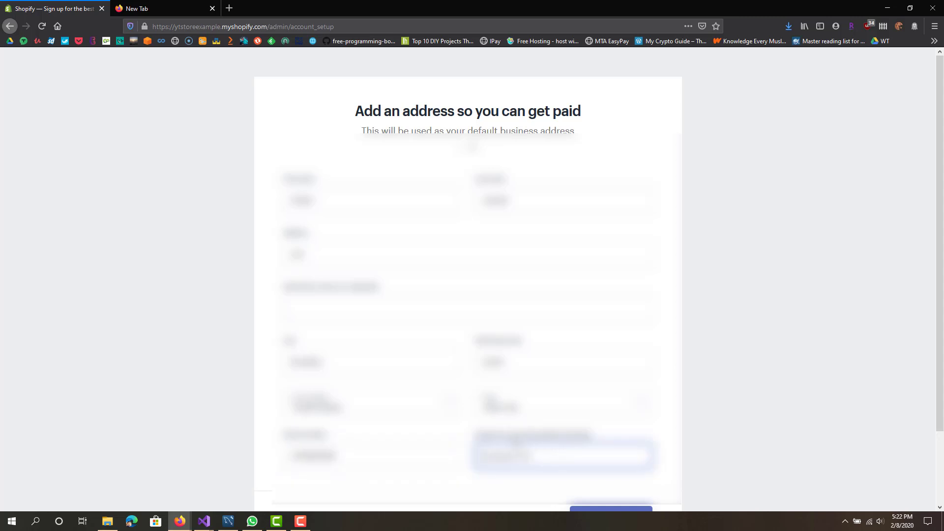
pyautogui.click(605, 510)
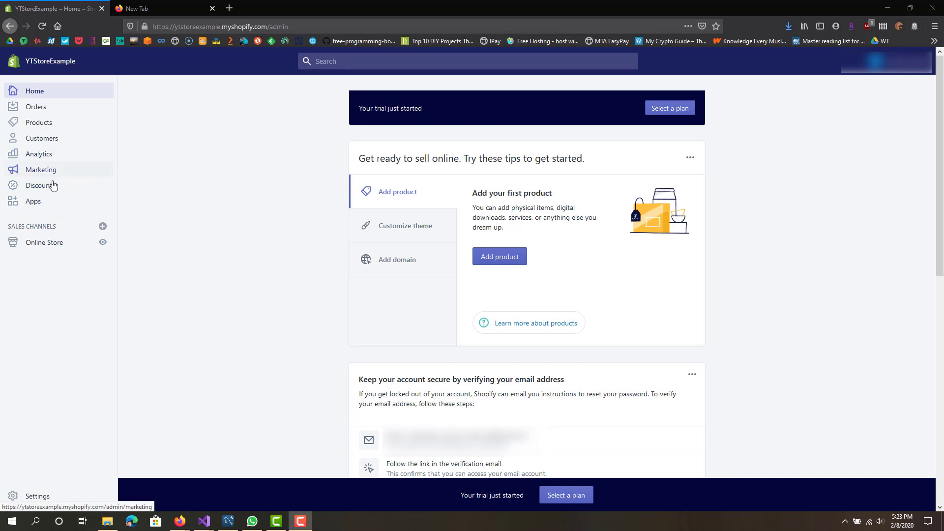
# Step: Open the Oberlo – Dropshipping App listing from the admin Apps page's suggestions
pyautogui.click(54, 202)
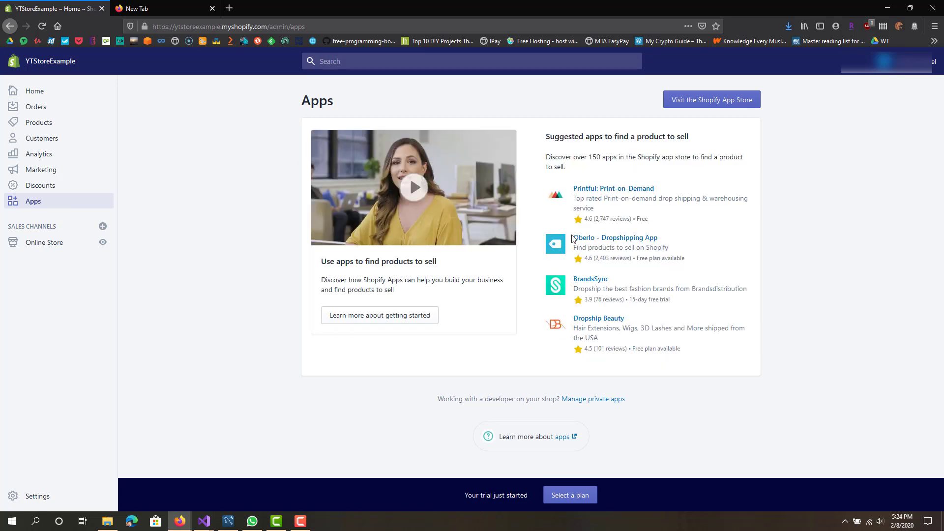
pyautogui.moveTo(572, 239); pyautogui.dragTo(664, 240)
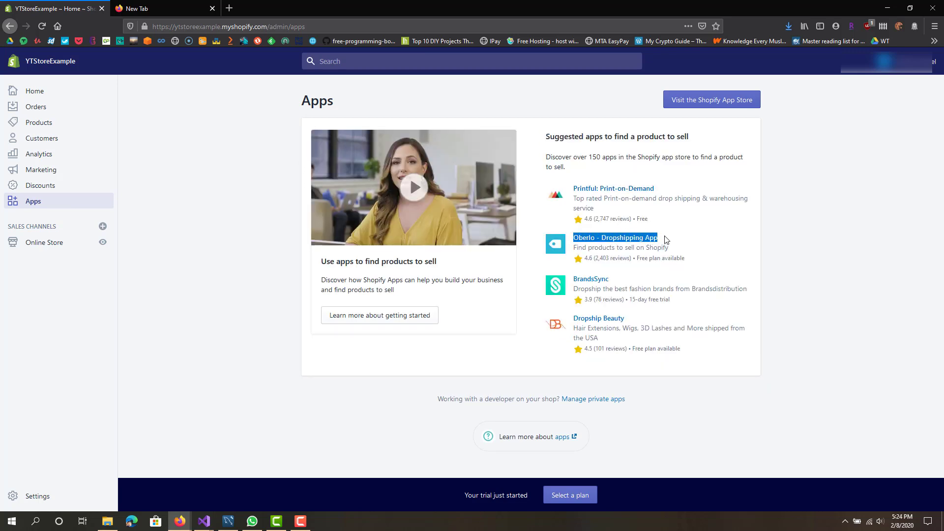
pyautogui.click(634, 239)
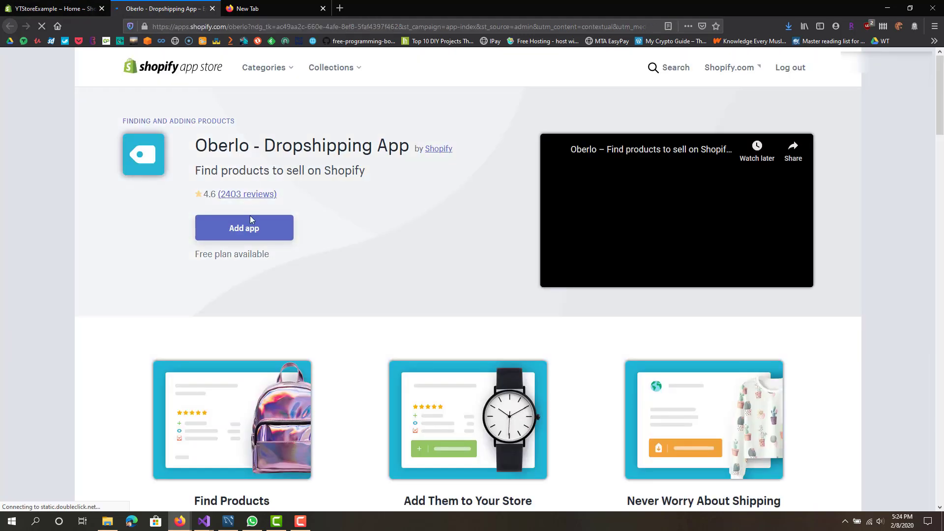
# Step: Add Oberlo to the store and approve its permissions to install it
pyautogui.click(249, 227)
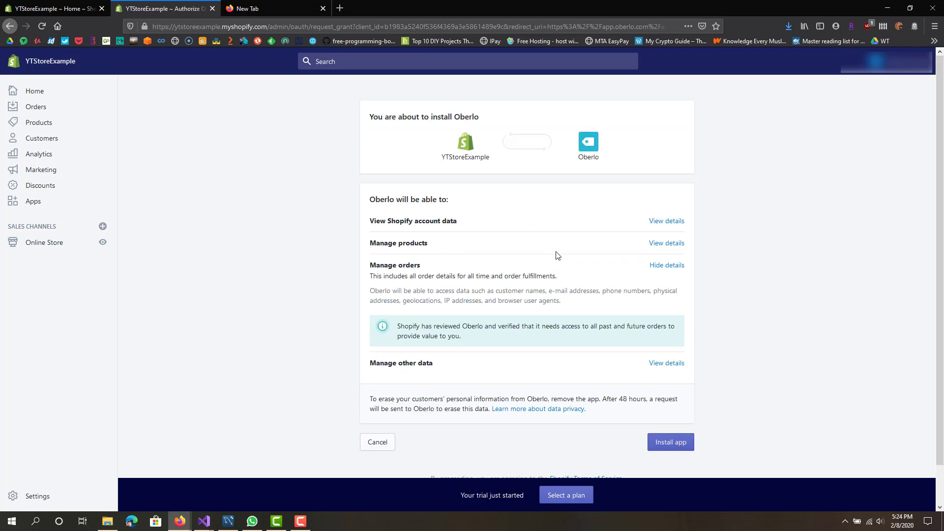
pyautogui.click(670, 446)
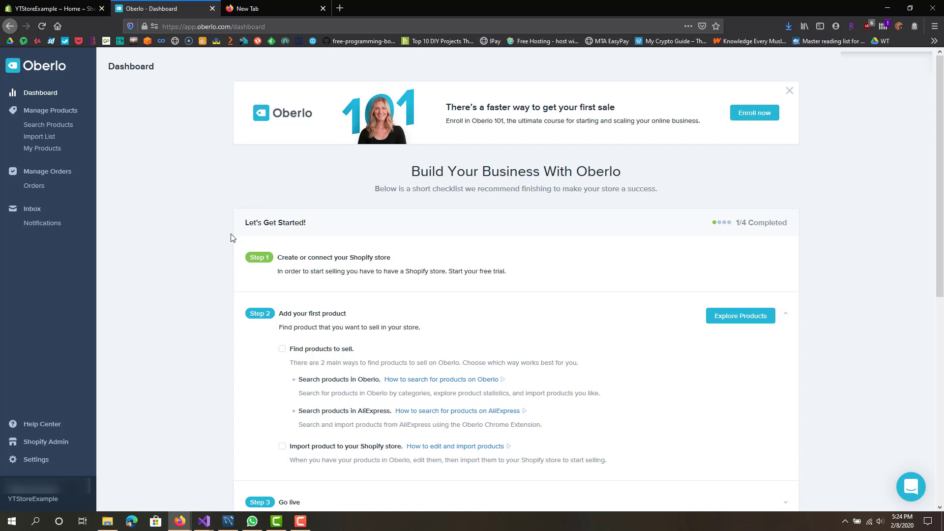
# Step: Load Oberlo's Search Products page, then switch back to the Shopify admin tab
pyautogui.scroll(-2, 226, 271)
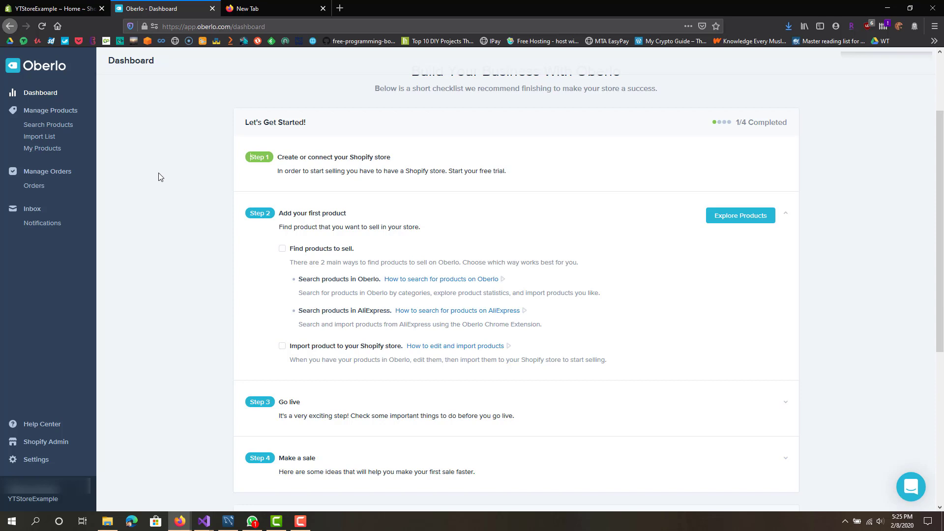
pyautogui.click(48, 126)
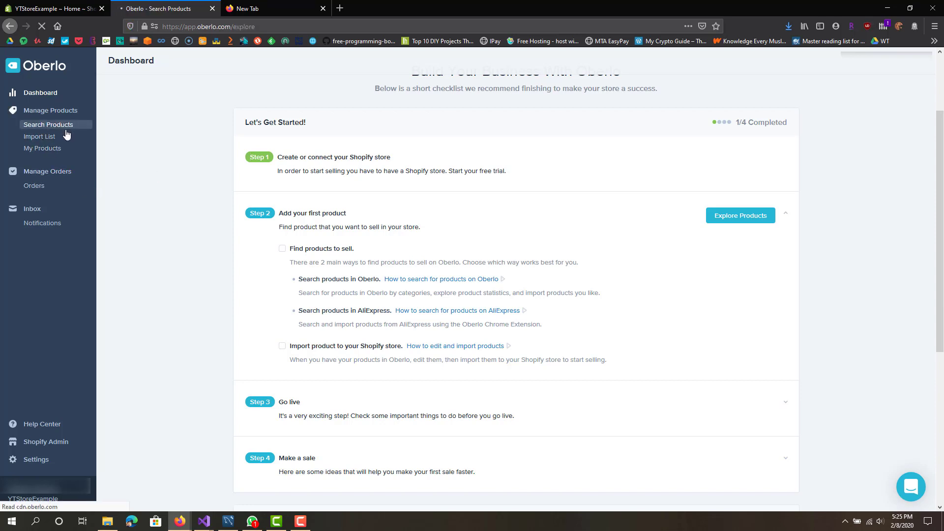
pyautogui.click(93, 10)
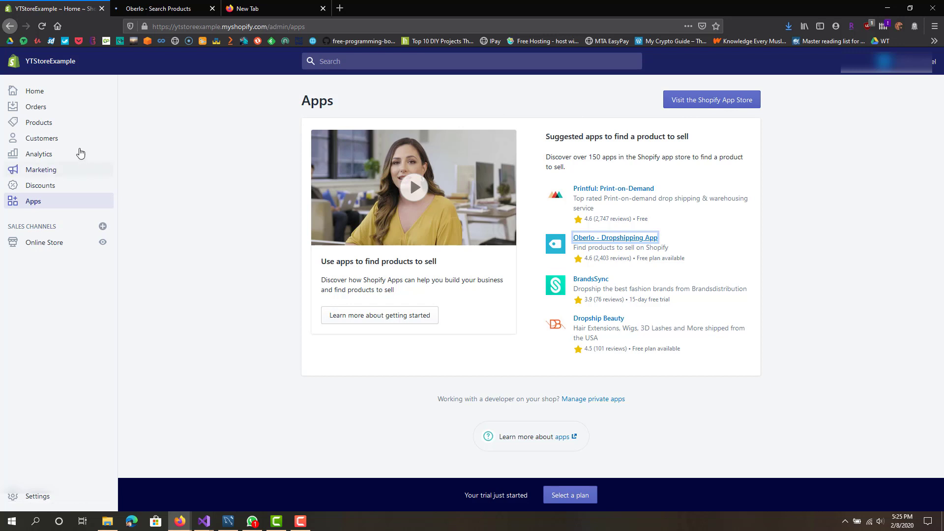
# Step: Review the Online Store Themes page showing Debut as current theme, then preview the storefront
pyautogui.click(58, 242)
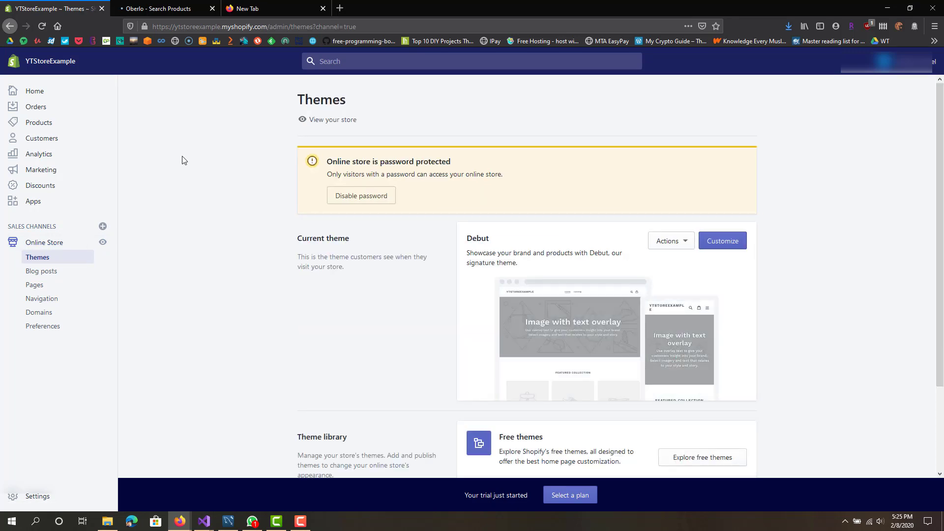
pyautogui.scroll(-1, 267, 254)
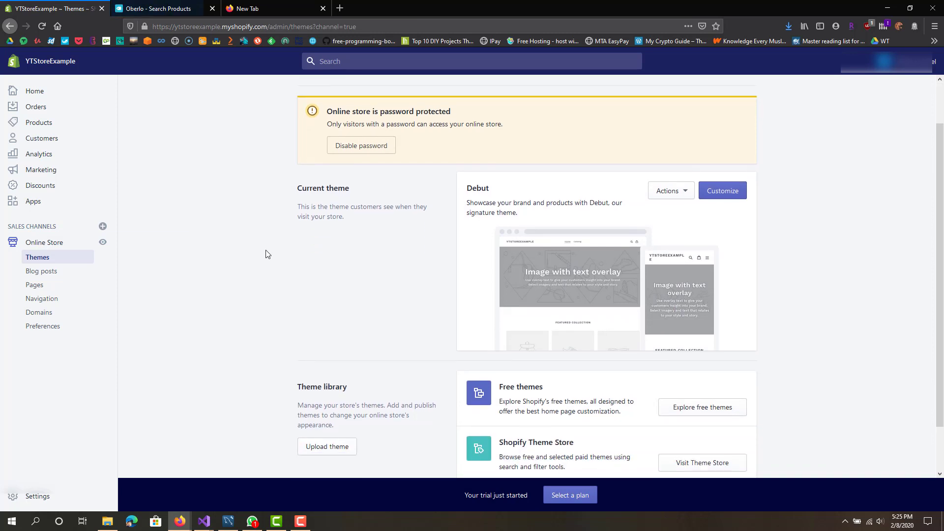
pyautogui.scroll(-1, 267, 254)
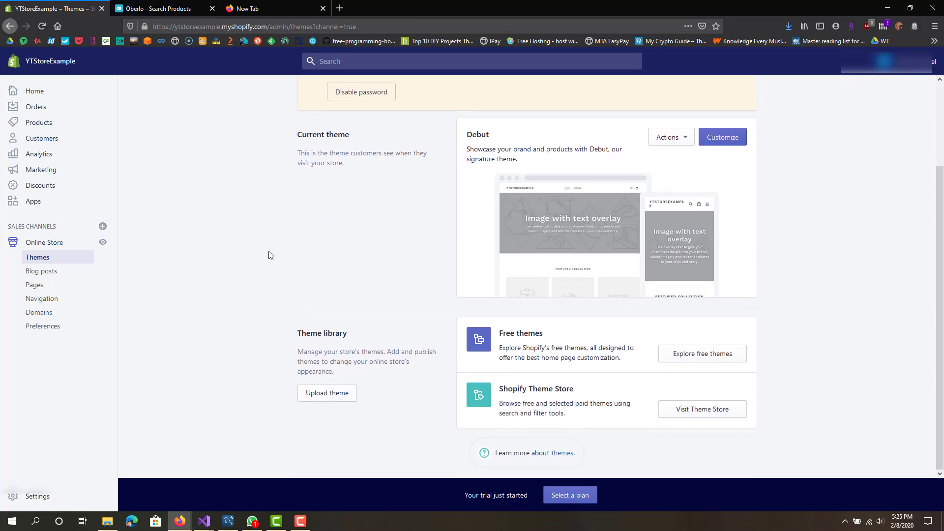
pyautogui.scroll(2, 268, 255)
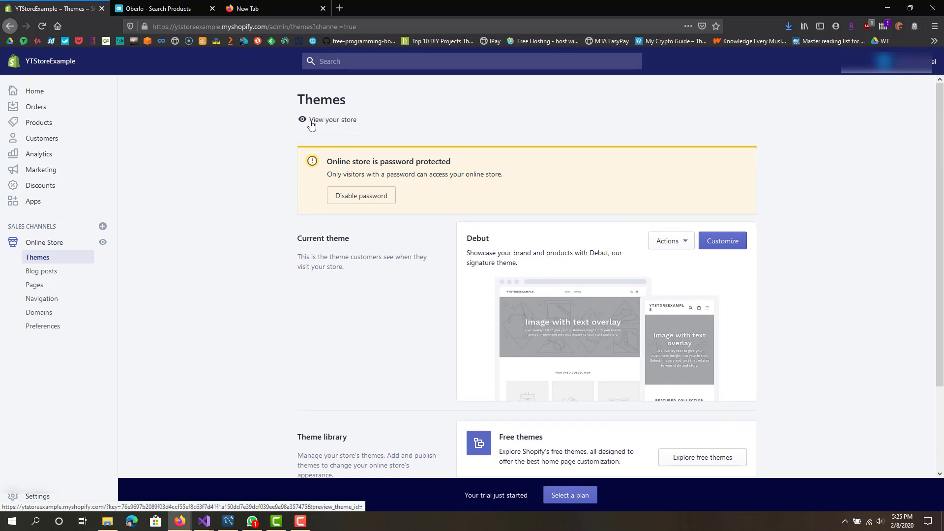
pyautogui.click(338, 120)
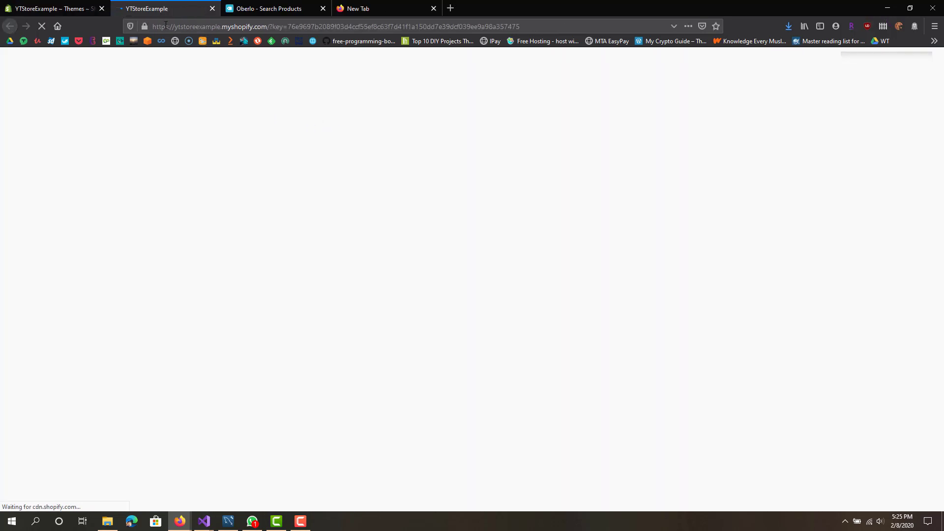
# Step: Inspect the storefront's web address and scroll through the placeholder home page
pyautogui.moveTo(175, 27); pyautogui.dragTo(204, 28)
pyautogui.doubleClick(198, 28)
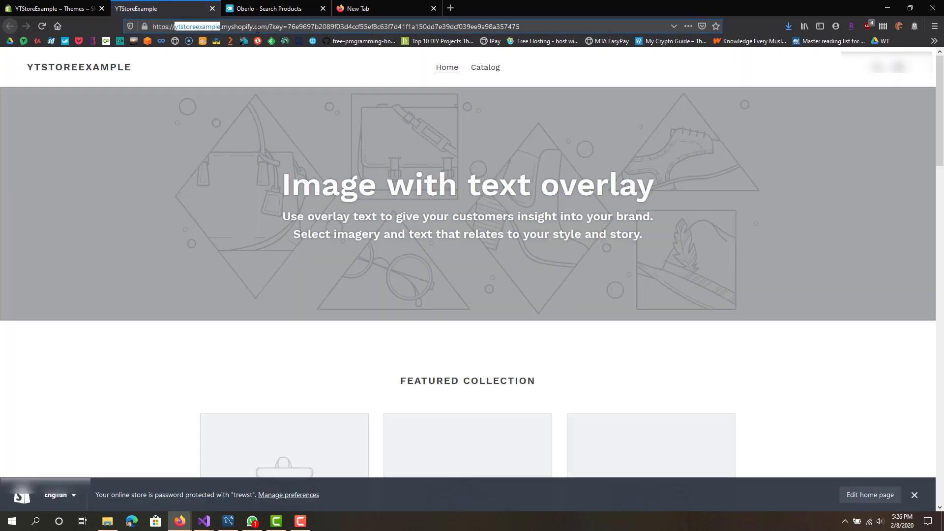
pyautogui.moveTo(271, 28); pyautogui.dragTo(522, 27)
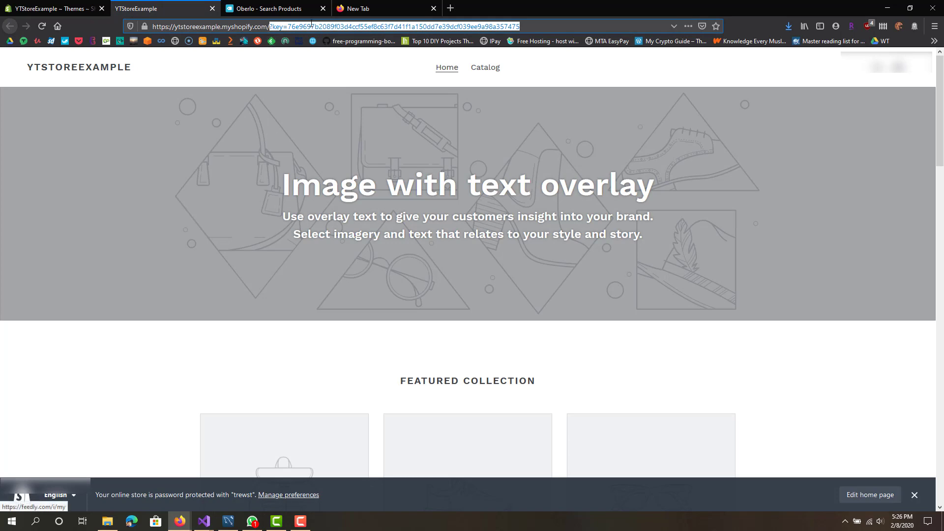
pyautogui.scroll(-15, 261, 225)
pyautogui.click(246, 244)
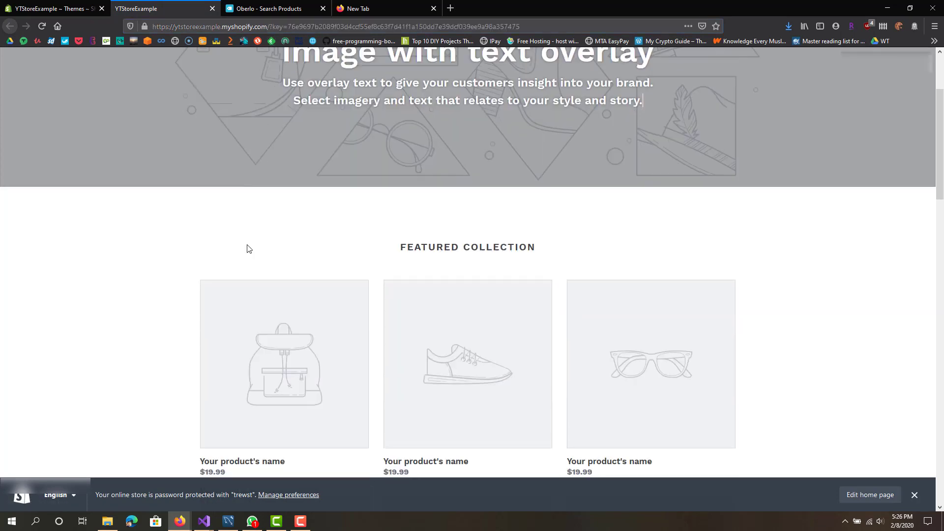
pyautogui.scroll(15, 522, 310)
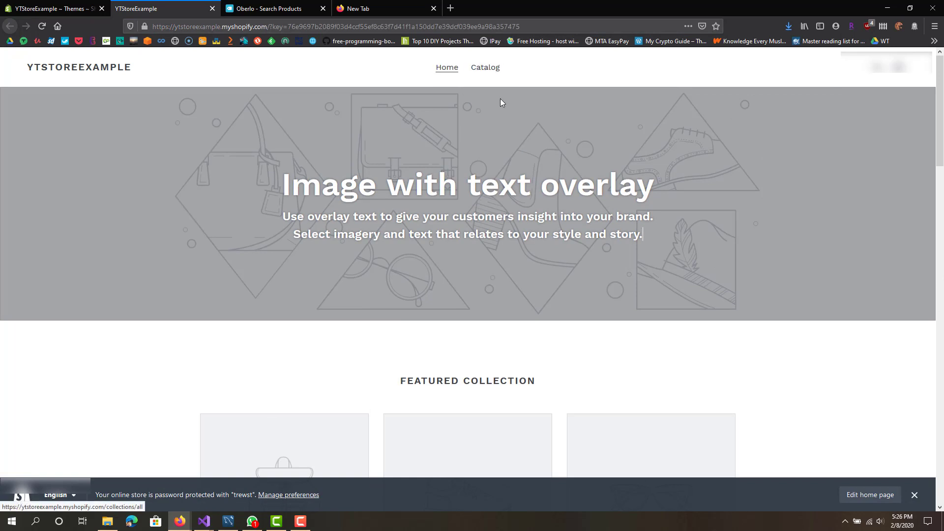
pyautogui.scroll(-5, 278, 379)
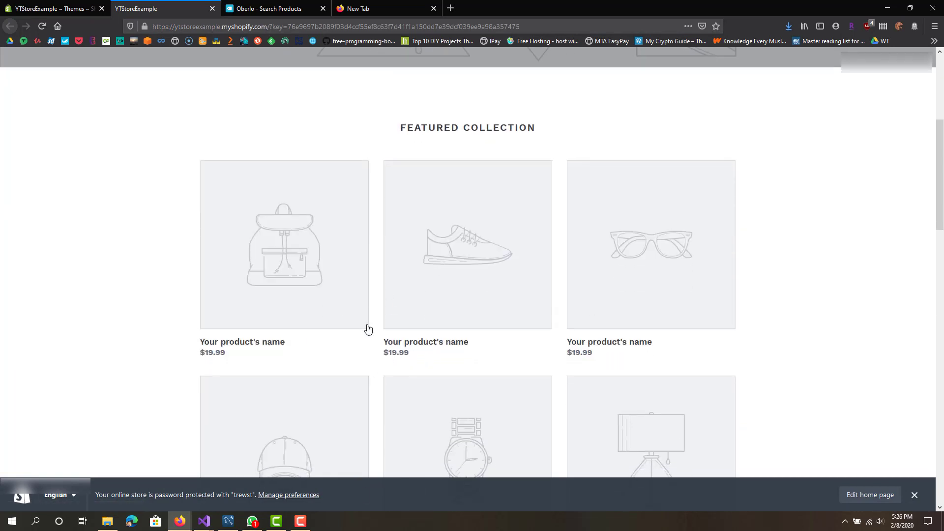
pyautogui.scroll(-3, 346, 316)
pyautogui.scroll(5, 342, 335)
pyautogui.scroll(3, 342, 335)
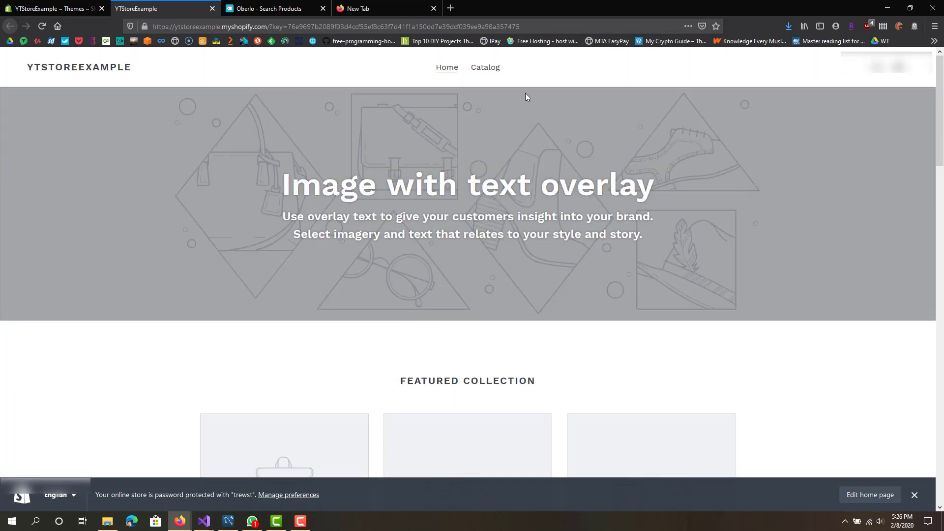
# Step: Check the Catalog shows 0 products and placeholders won't open, then return to Themes
pyautogui.click(487, 68)
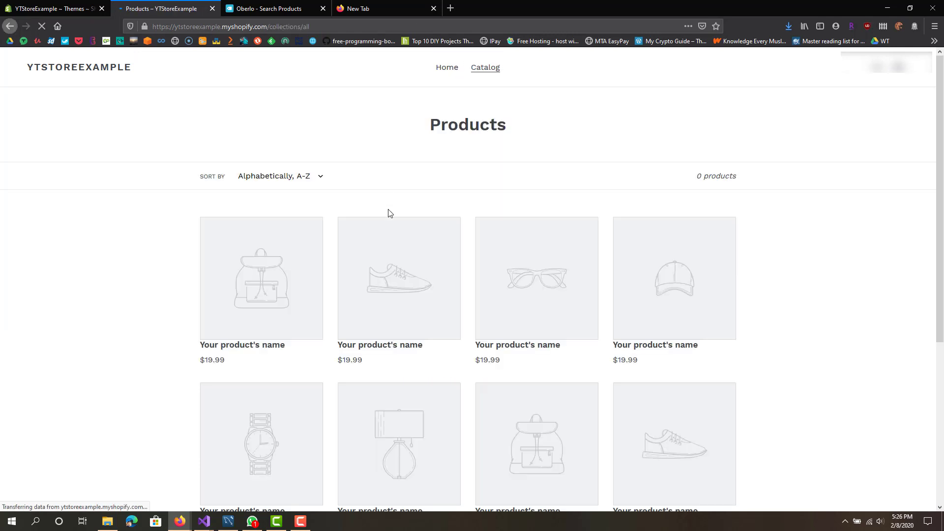
pyautogui.scroll(-4, 255, 344)
pyautogui.scroll(2, 266, 263)
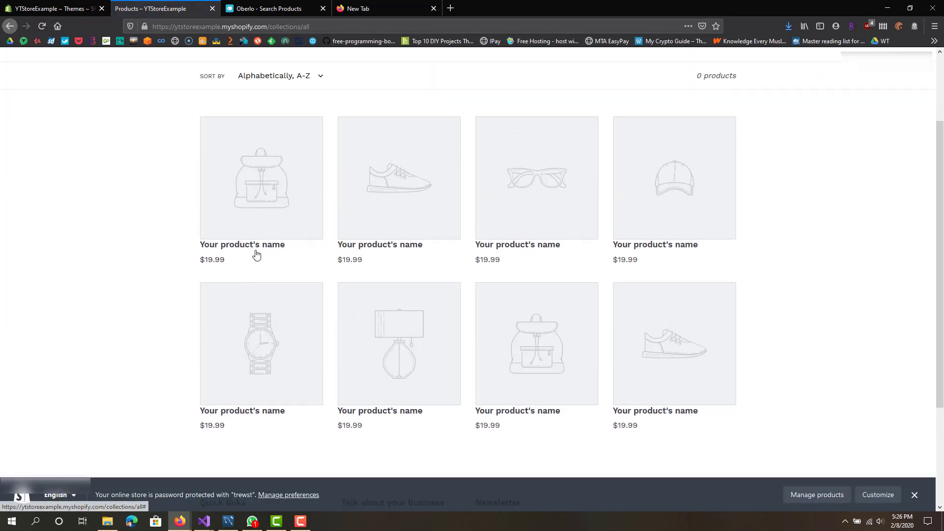
pyautogui.click(255, 252)
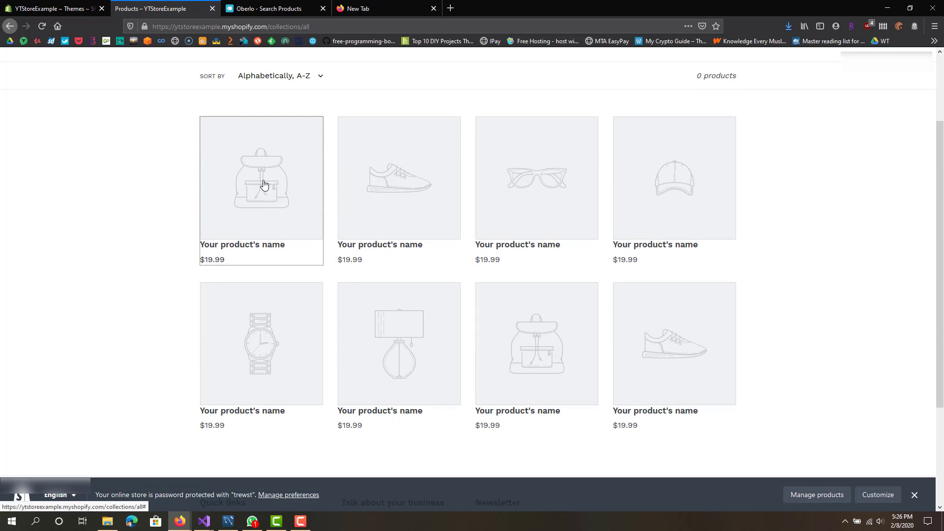
pyautogui.scroll(2, 259, 232)
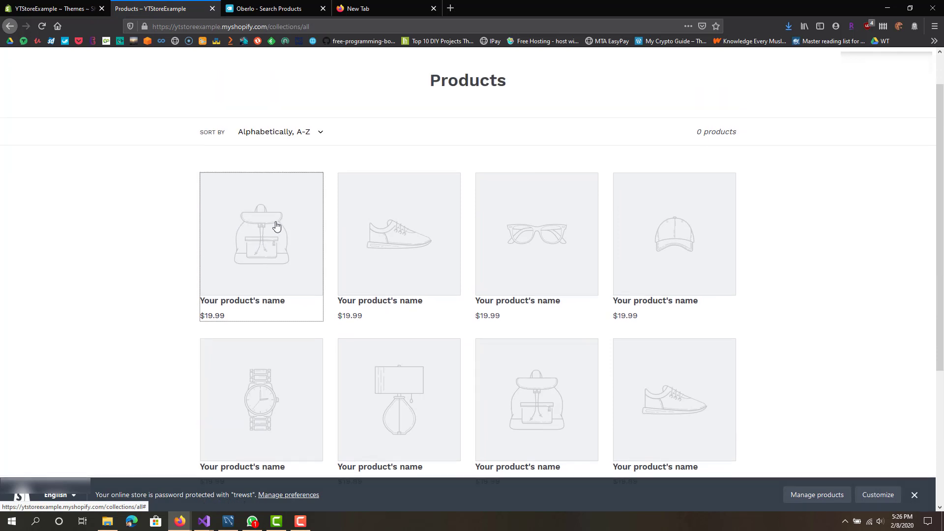
pyautogui.click(416, 265)
pyautogui.click(544, 280)
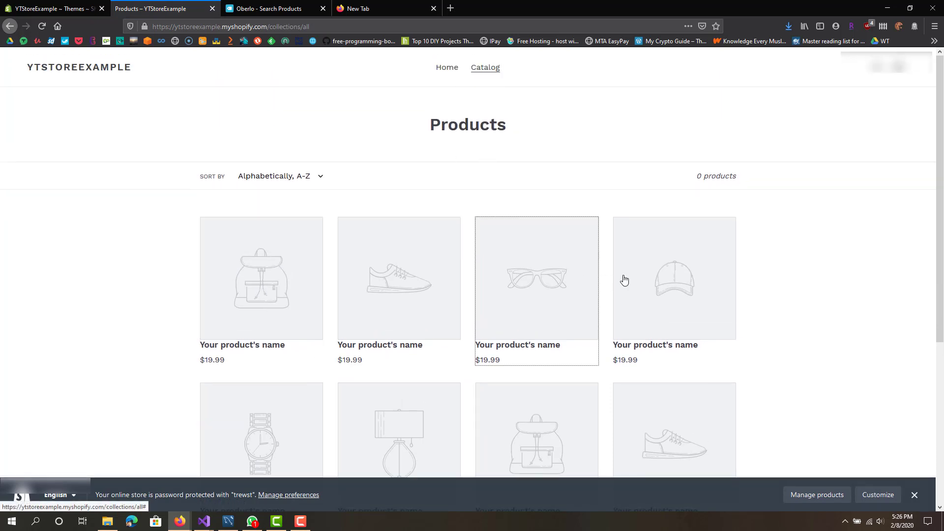
pyautogui.click(624, 278)
pyautogui.click(207, 253)
pyautogui.click(55, 8)
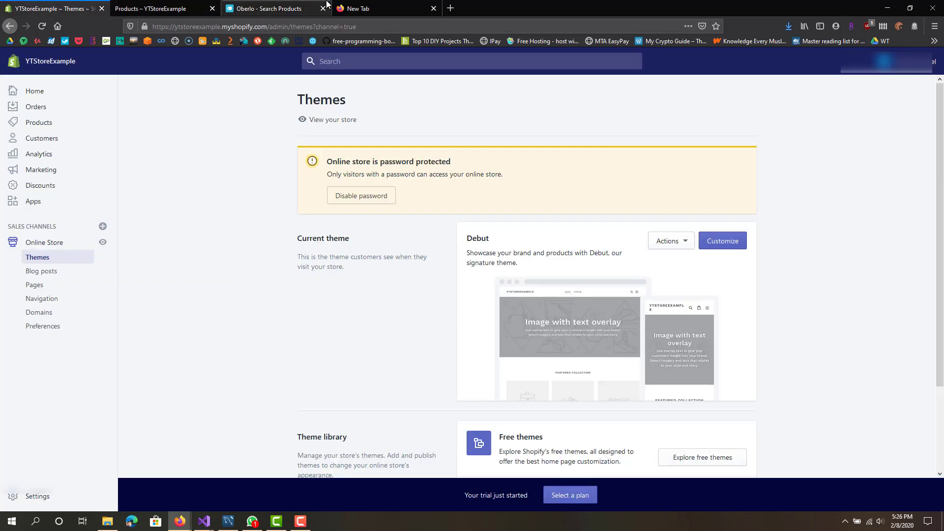
pyautogui.click(300, 4)
pyautogui.scroll(-2, 221, 239)
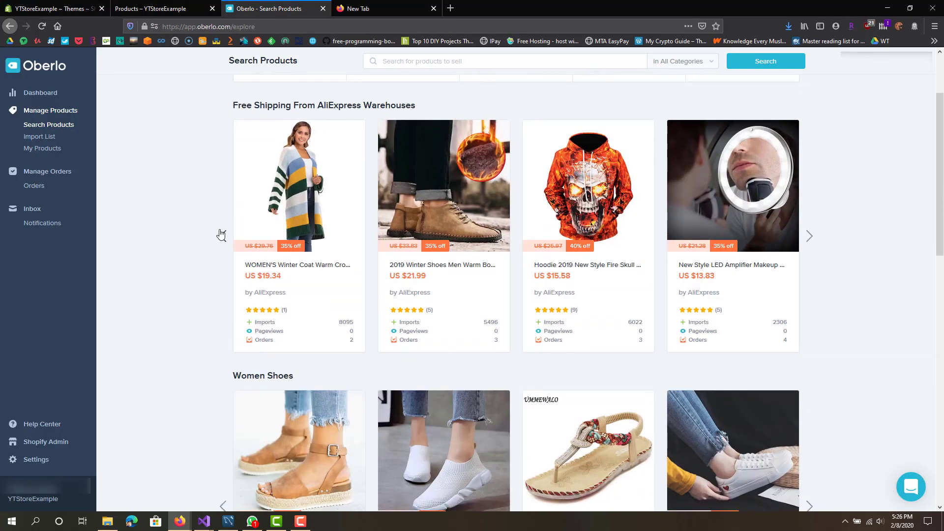
pyautogui.scroll(2, 223, 239)
pyautogui.moveTo(529, 289)
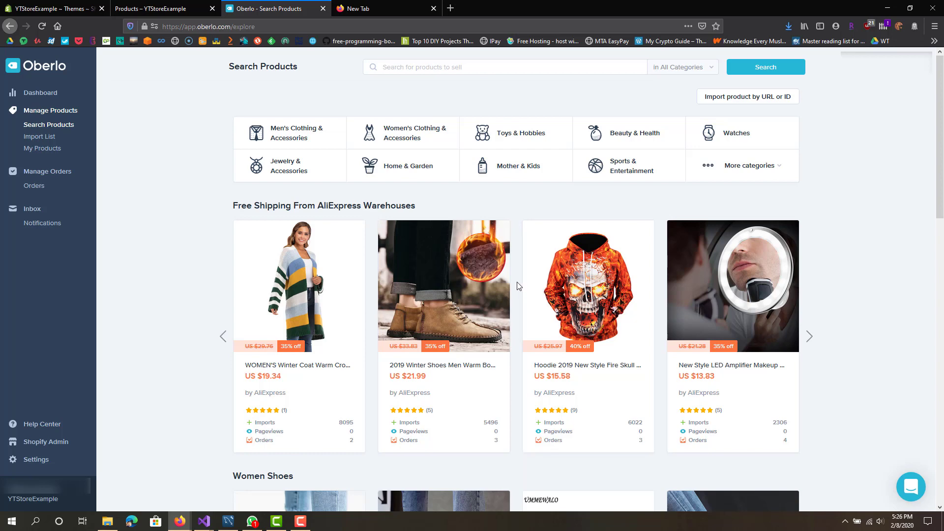
pyautogui.scroll(-1, 517, 281)
pyautogui.scroll(-3, 518, 287)
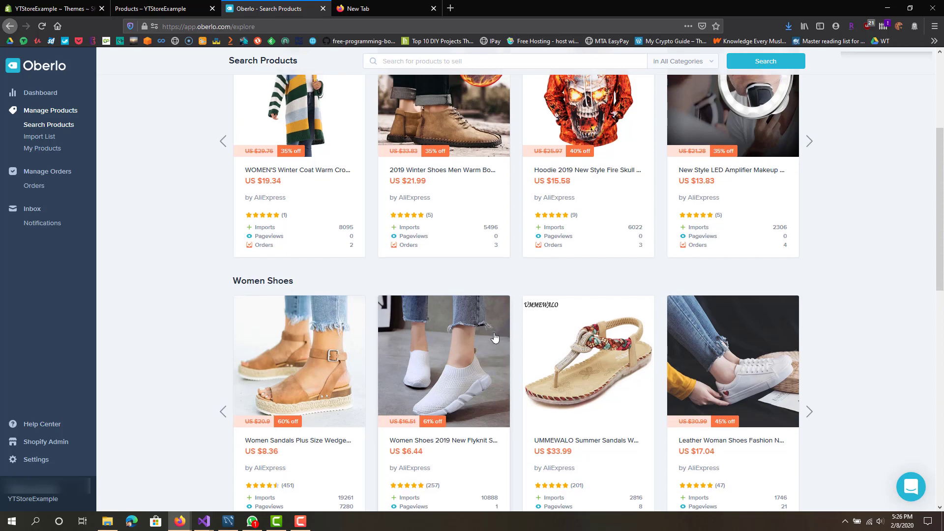
pyautogui.scroll(4, 487, 332)
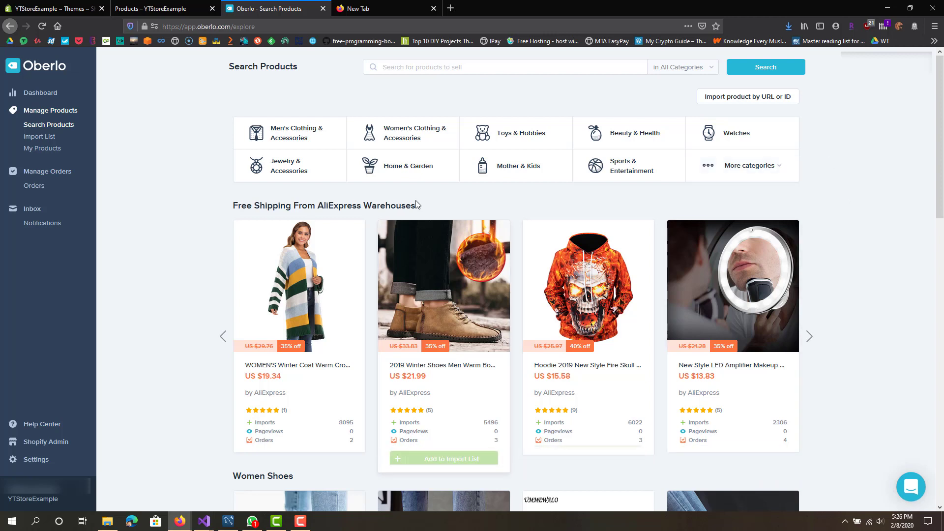
pyautogui.scroll(-2, 364, 315)
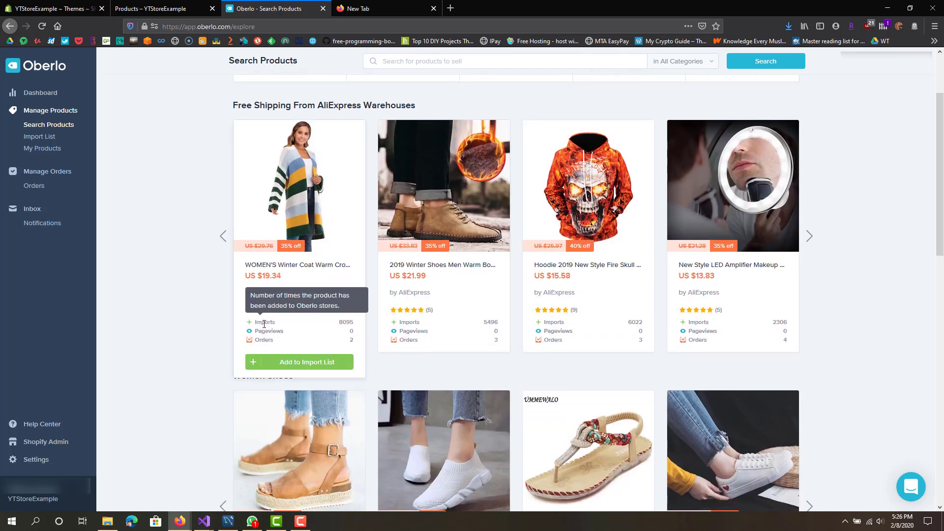
pyautogui.doubleClick(346, 322)
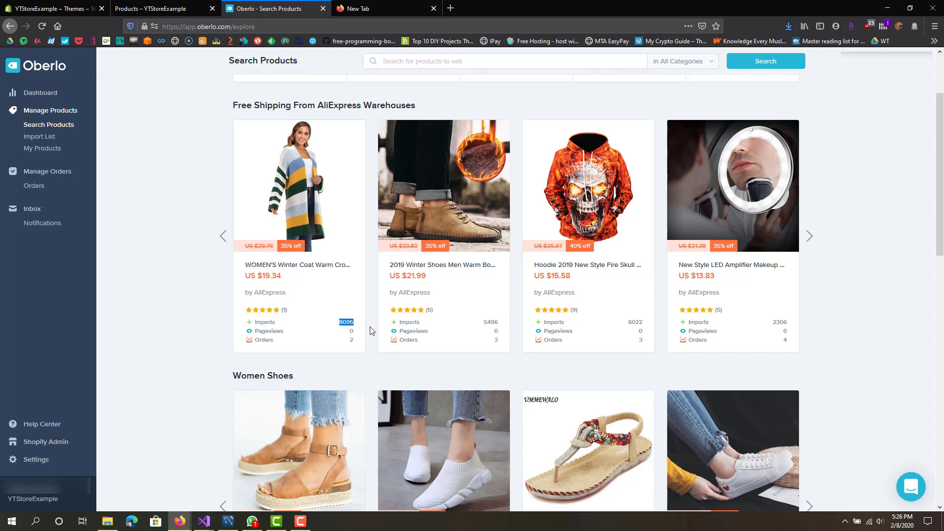
pyautogui.click(360, 325)
pyautogui.scroll(1, 379, 335)
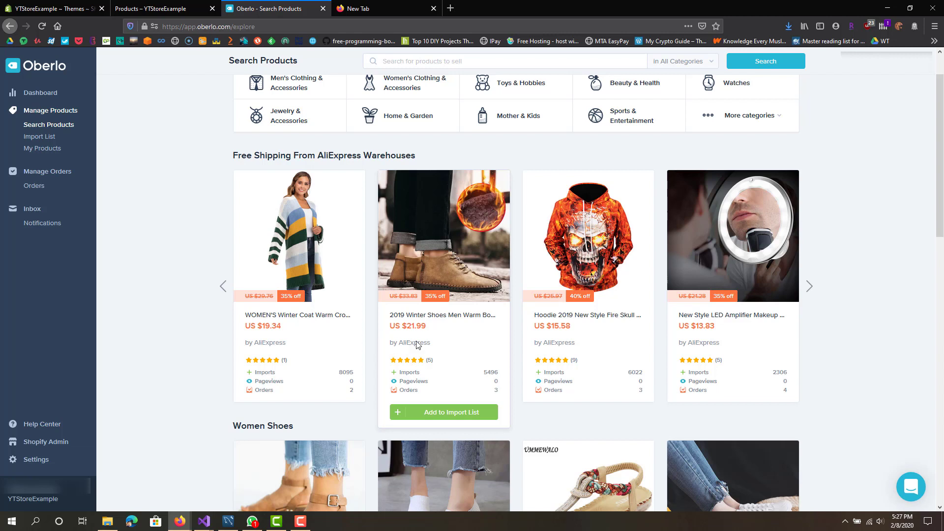
# Step: Import the 2215 Cotton Linen Waterproof Hanging Storage Bag and open it on the Import List
pyautogui.click(809, 294)
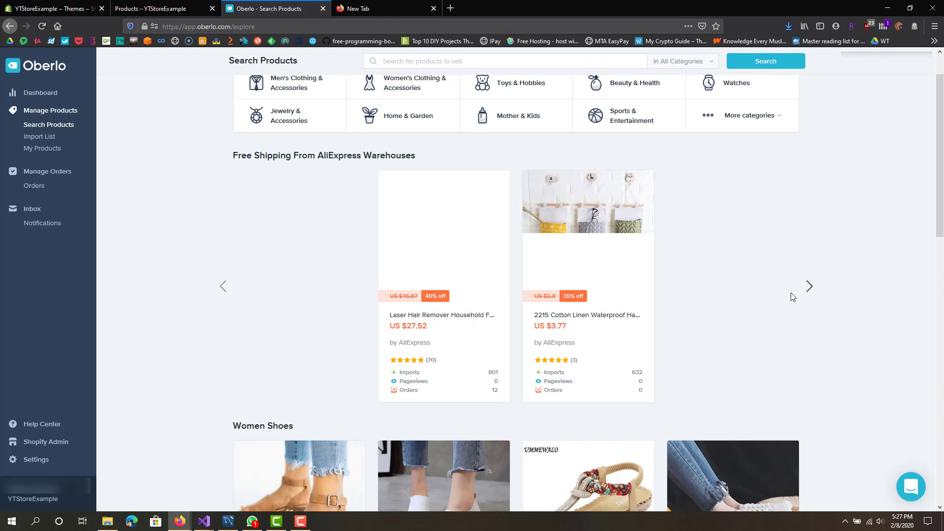
pyautogui.moveTo(578, 321)
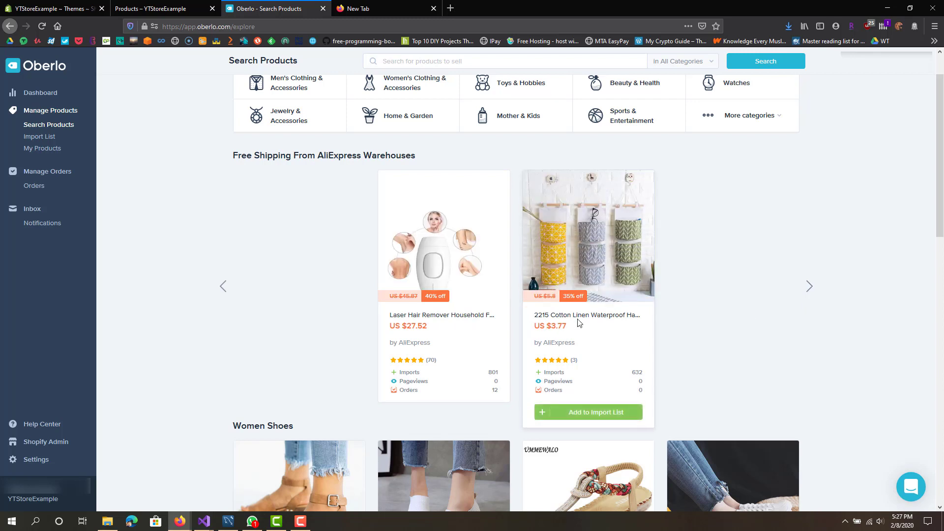
pyautogui.click(568, 413)
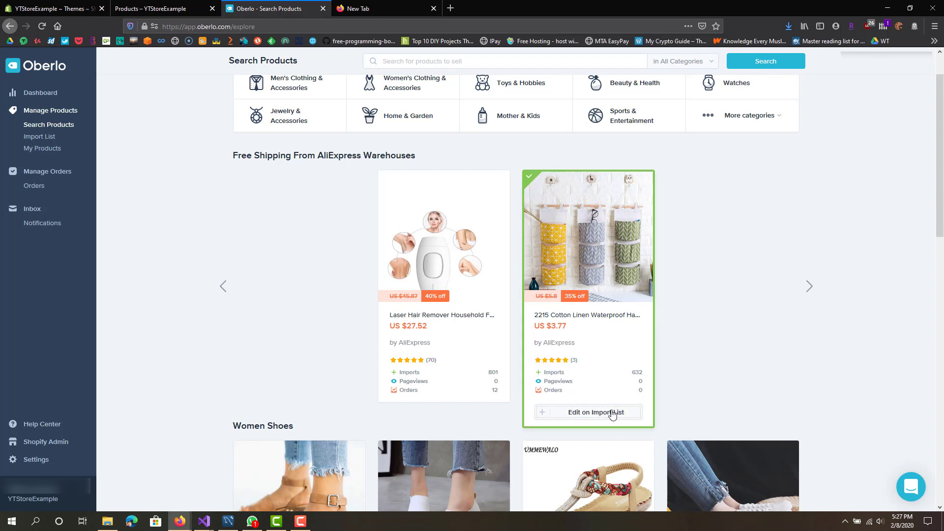
pyautogui.click(572, 418)
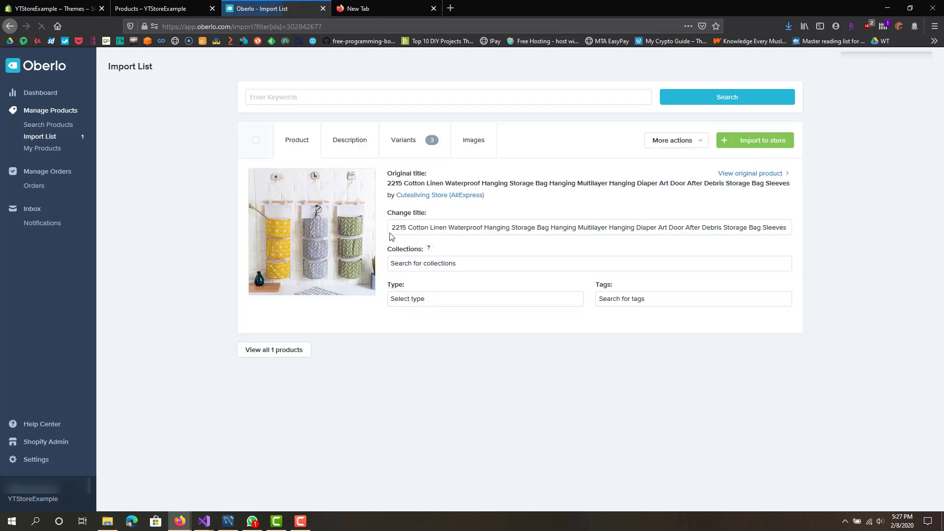
# Step: Retitle the product 'Cotton Linen Waterproof Hanging Storage Bags'
pyautogui.moveTo(407, 227)
pyautogui.mouseDown()
pyautogui.moveTo(872, 224)
pyautogui.moveTo(392, 228)
pyautogui.mouseUp()
pyautogui.click(395, 226)
pyautogui.click(419, 228)
pyautogui.press('BackSpace')
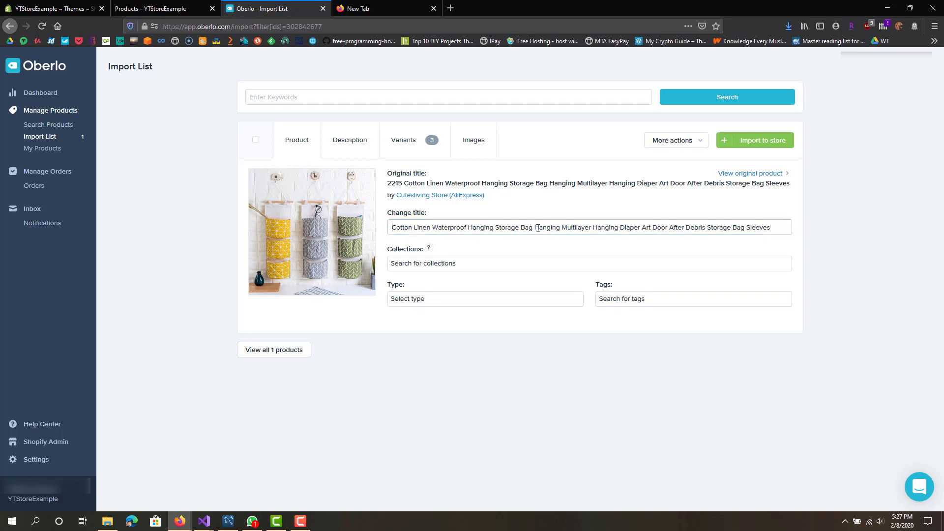
pyautogui.moveTo(533, 227); pyautogui.dragTo(782, 227)
pyautogui.press('BackSpace')
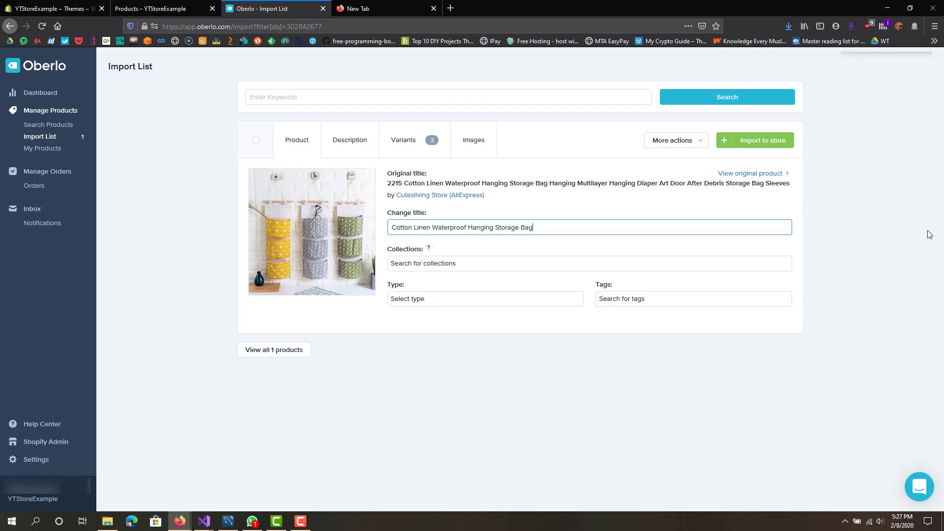
pyautogui.write('s')
# Step: Assign the product to the Home page collection
pyautogui.click(480, 265)
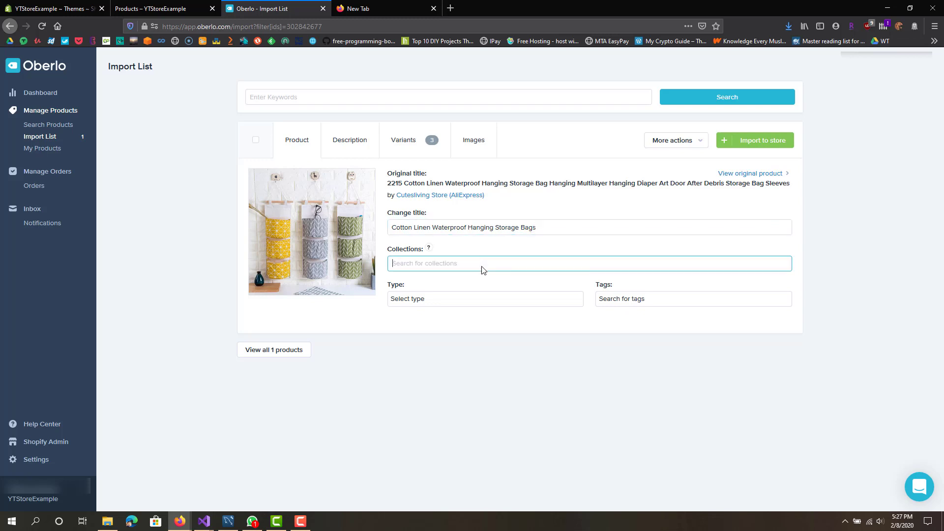
pyautogui.click(451, 285)
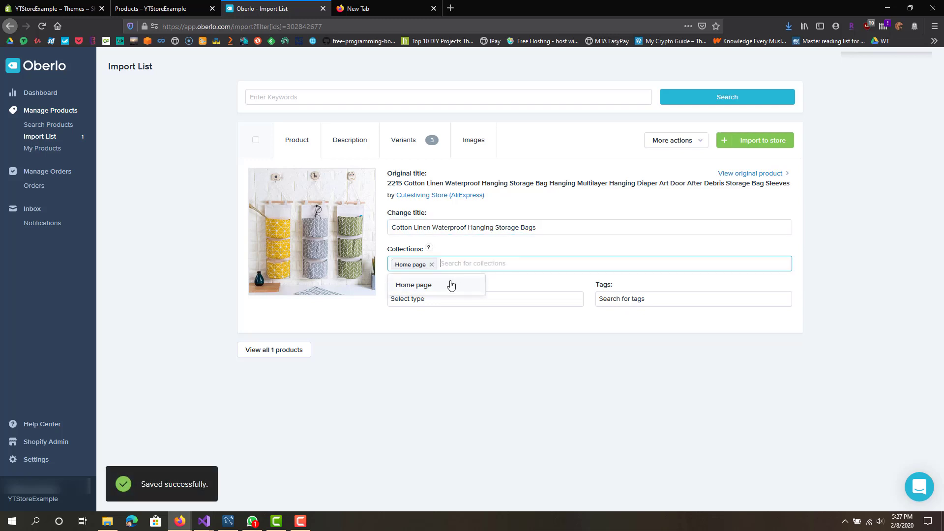
pyautogui.click(480, 261)
pyautogui.click(208, 285)
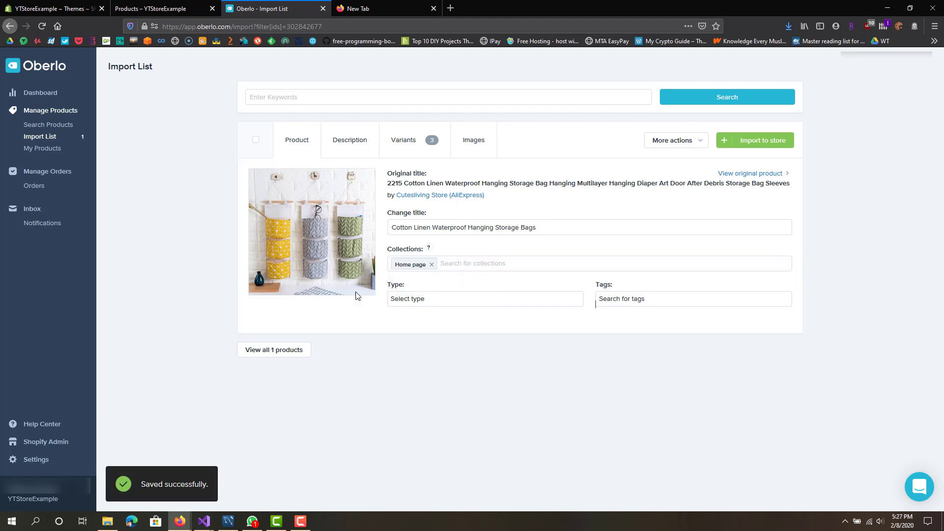
# Step: Glance at Shopify Themes and Products, then show Oberlo's variants at US$6.96 each
pyautogui.click(83, 6)
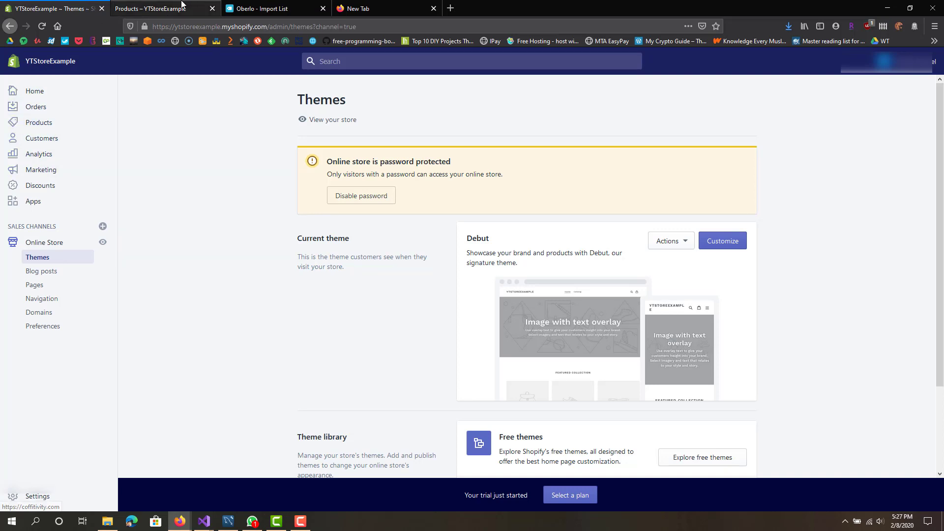
pyautogui.click(182, 8)
pyautogui.click(283, 8)
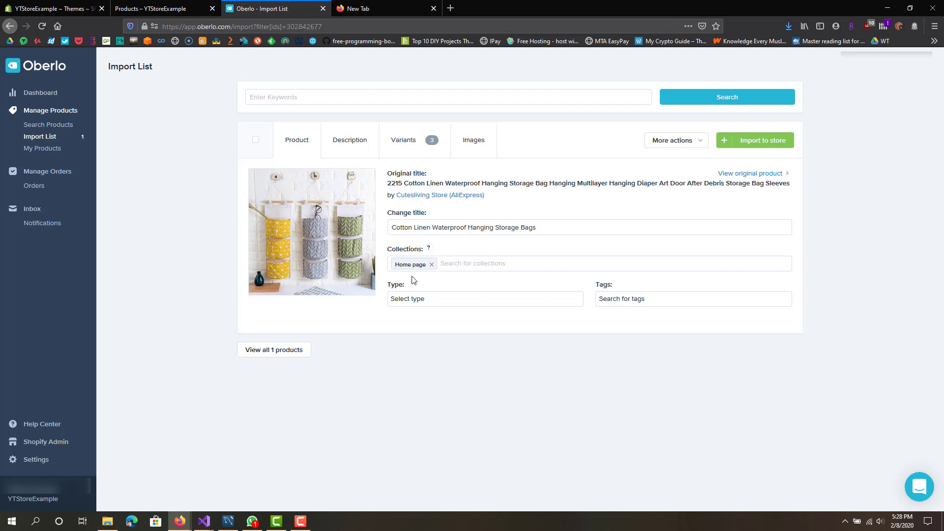
pyautogui.click(411, 142)
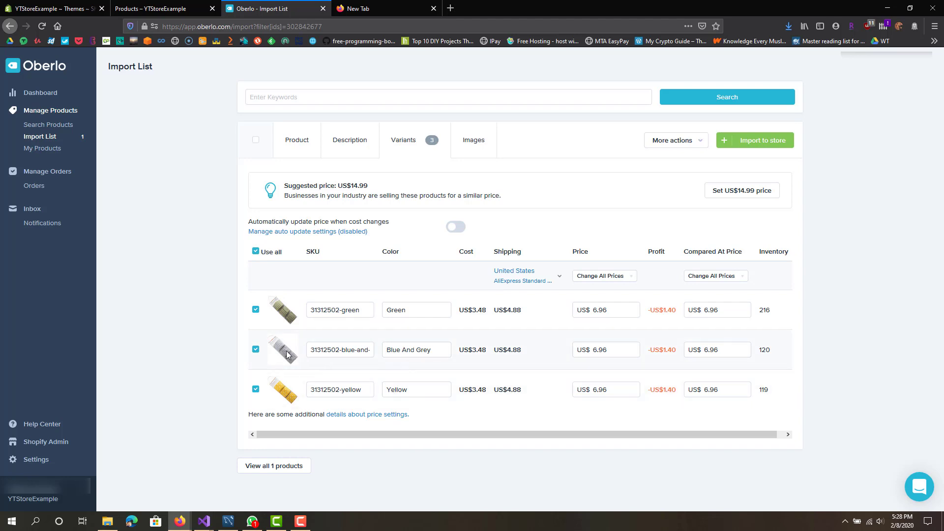
# Step: Change the second variant's colour from 'Blue And Grey' to 'Grey' and save it
pyautogui.moveTo(417, 351); pyautogui.dragTo(385, 351)
pyautogui.press('BackSpace')
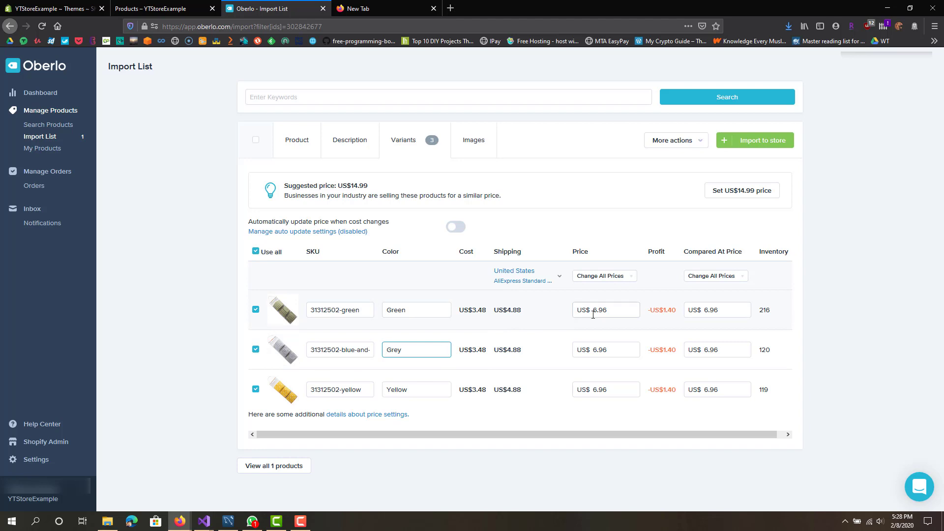
pyautogui.click(610, 313)
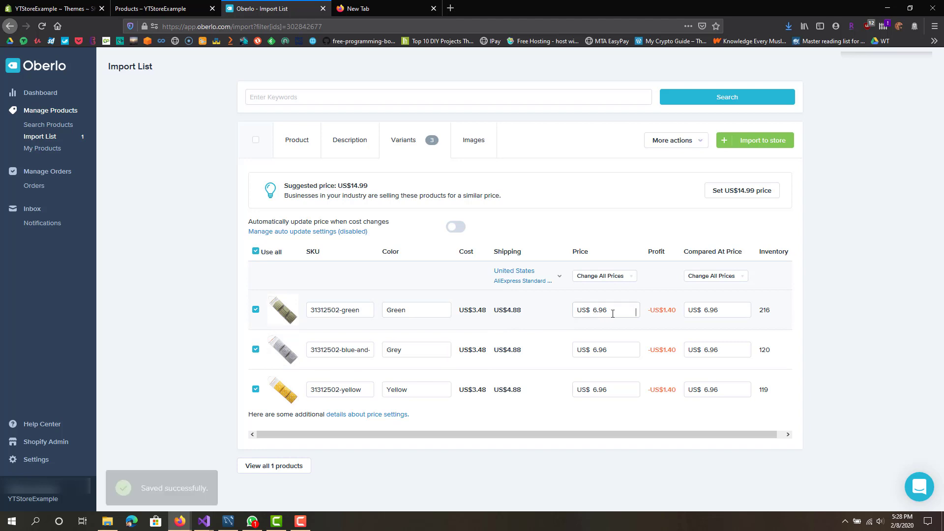
# Step: Review the first variant's price and its US$4.88 shipping cost without changing them
pyautogui.click(474, 309)
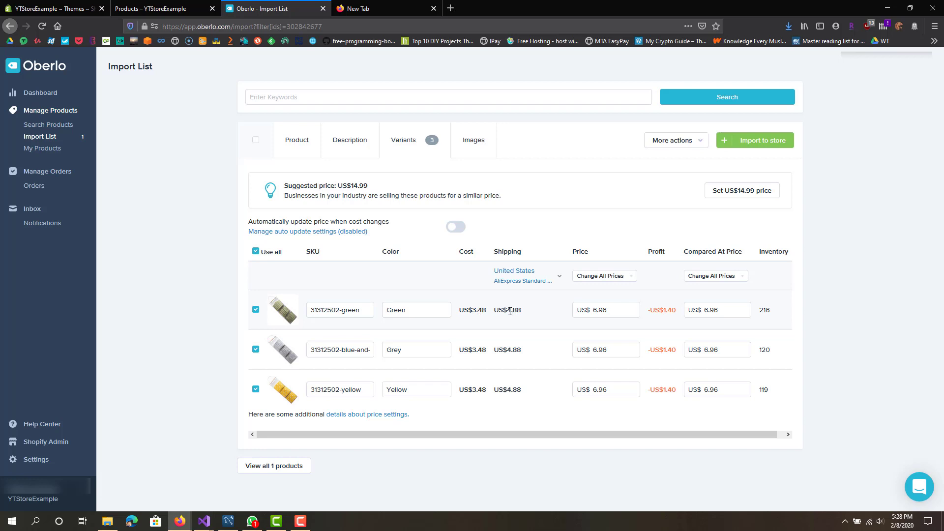
pyautogui.moveTo(509, 311); pyautogui.dragTo(528, 316)
pyautogui.click(526, 315)
pyautogui.click(563, 278)
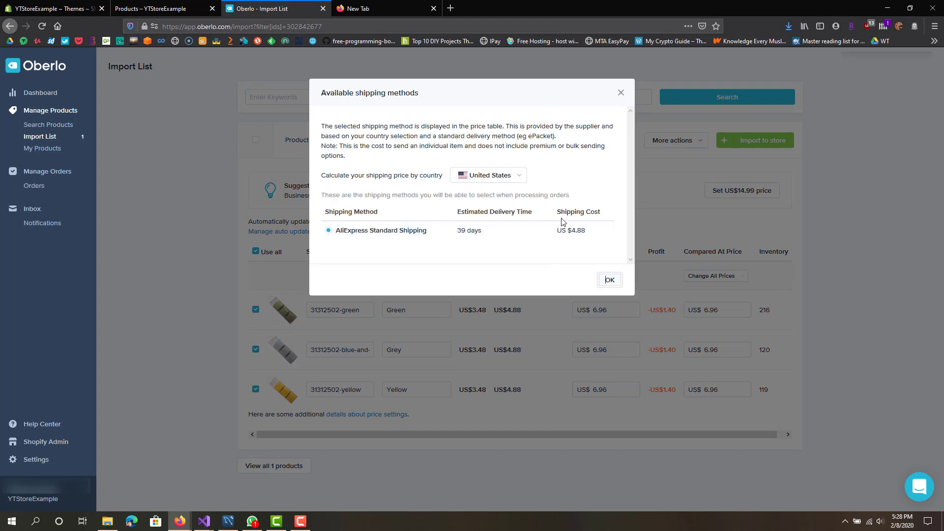
pyautogui.moveTo(414, 231); pyautogui.dragTo(359, 235)
pyautogui.tripleClick(359, 235)
pyautogui.click(434, 235)
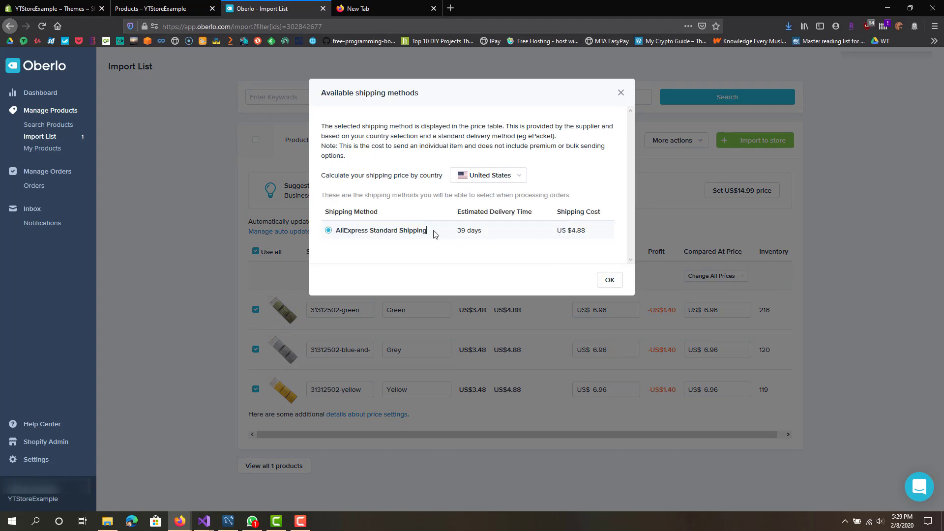
pyautogui.doubleClick(465, 231)
pyautogui.click(610, 280)
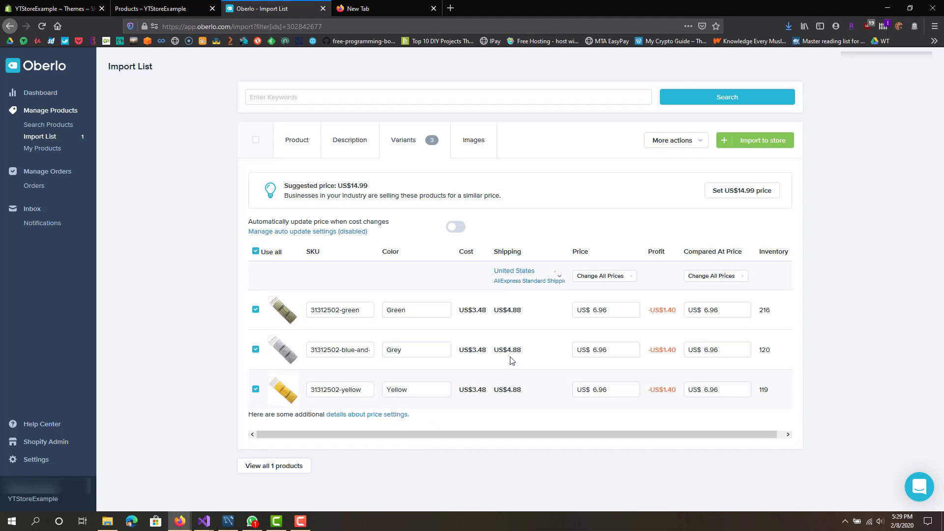
pyautogui.click(559, 279)
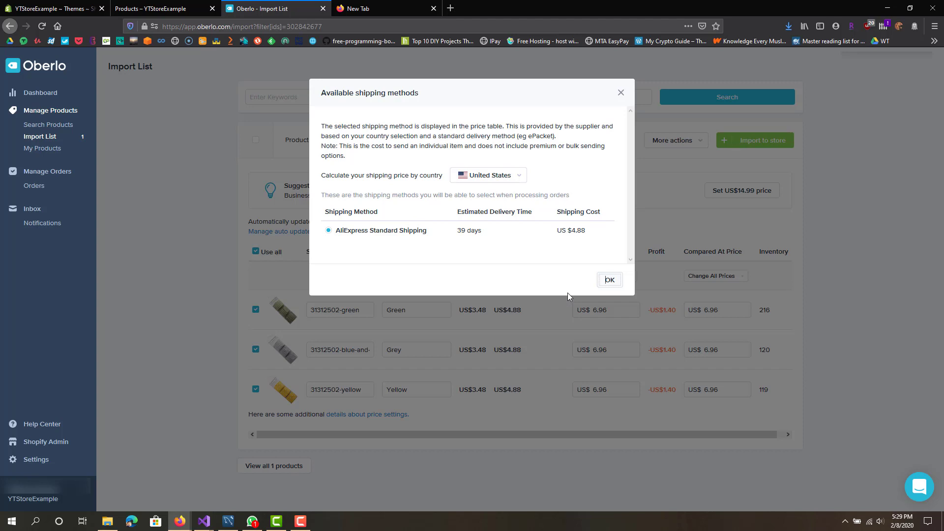
pyautogui.moveTo(369, 232); pyautogui.dragTo(428, 232)
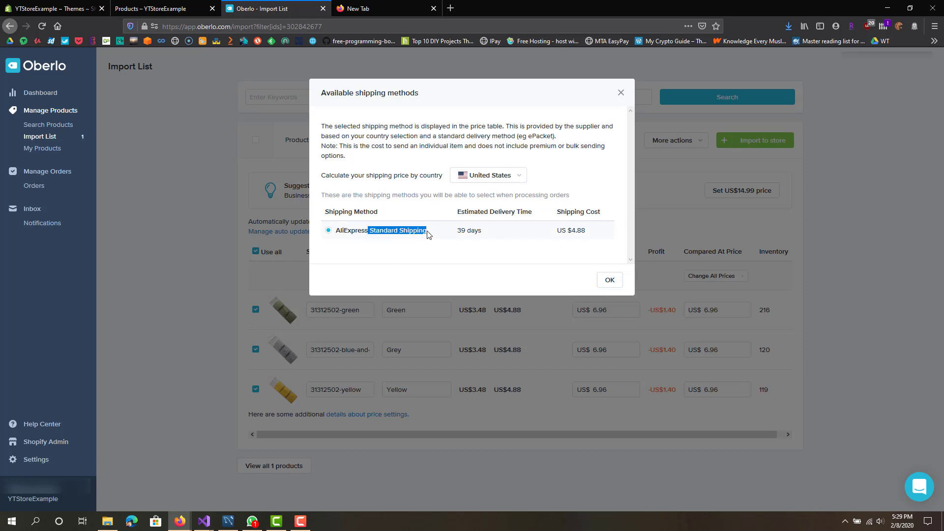
pyautogui.click(427, 234)
pyautogui.click(613, 279)
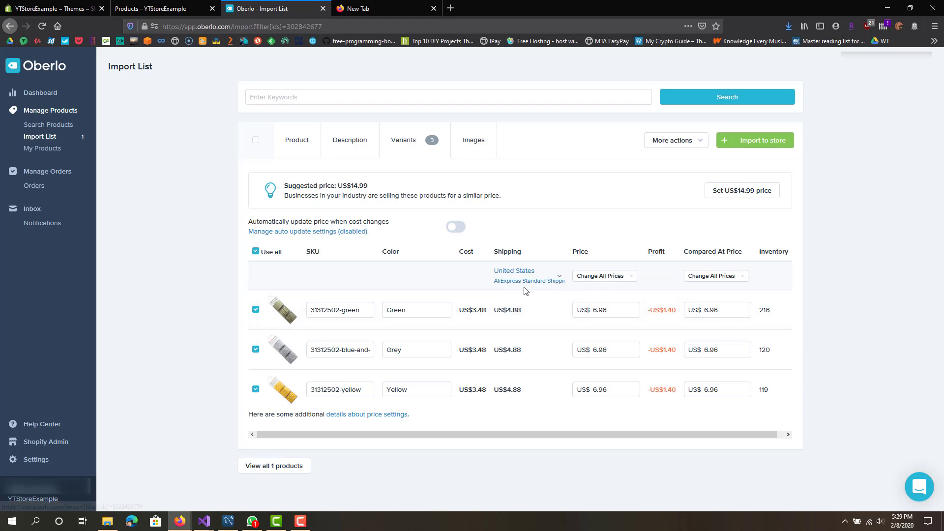
# Step: Compare the first variant's costs and 6.96 price with the suggested US$14.99 price
pyautogui.moveTo(508, 315); pyautogui.dragTo(486, 310)
pyautogui.click(524, 312)
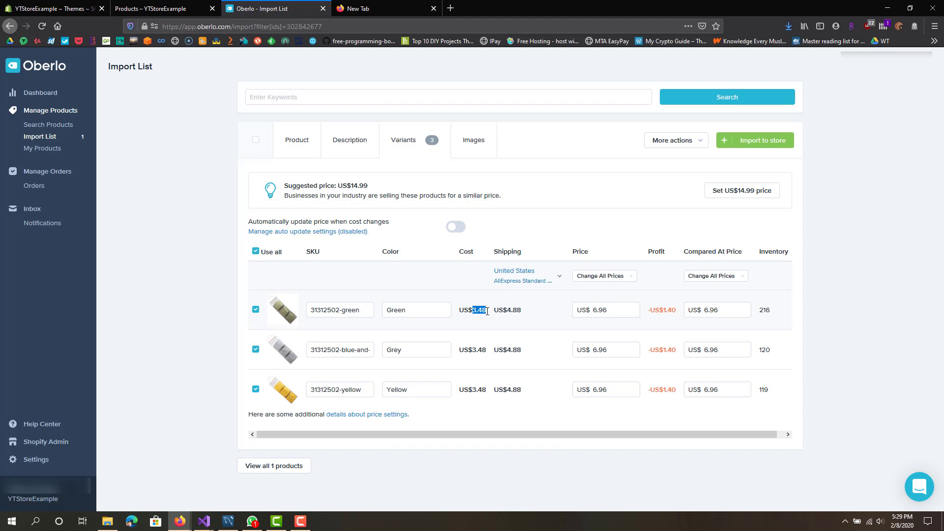
pyautogui.click(486, 310)
pyautogui.click(600, 310)
pyautogui.moveTo(609, 311); pyautogui.dragTo(593, 310)
pyautogui.click(595, 310)
pyautogui.moveTo(596, 311); pyautogui.dragTo(607, 312)
pyautogui.click(594, 310)
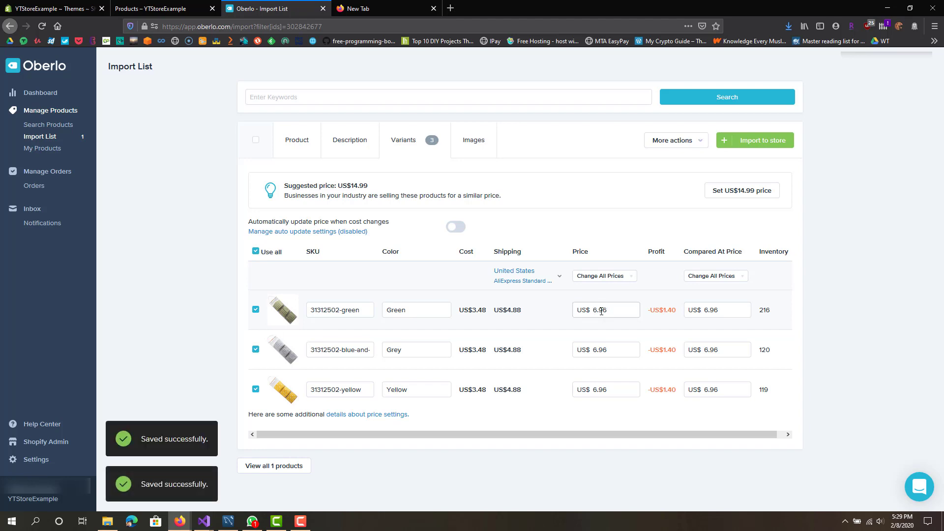
pyautogui.moveTo(595, 310); pyautogui.dragTo(671, 310)
pyautogui.click(663, 314)
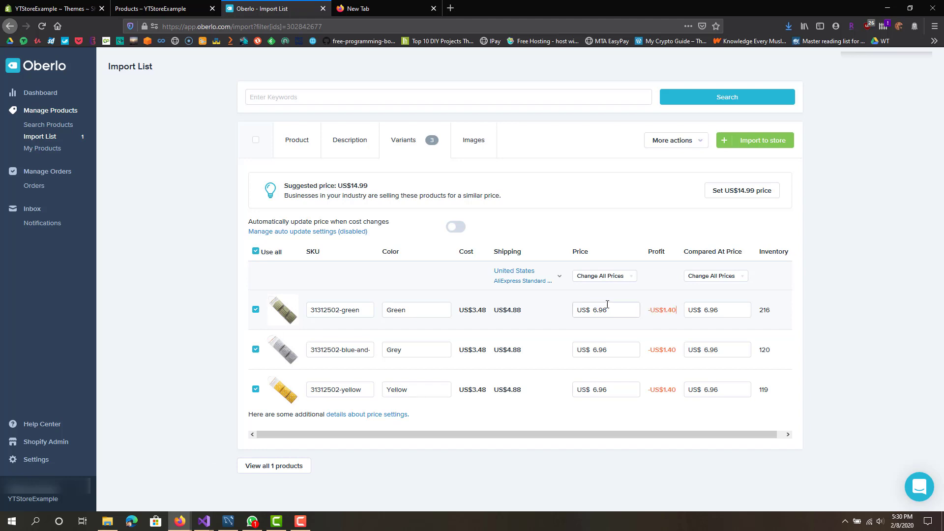
pyautogui.doubleClick(361, 185)
pyautogui.tripleClick(376, 189)
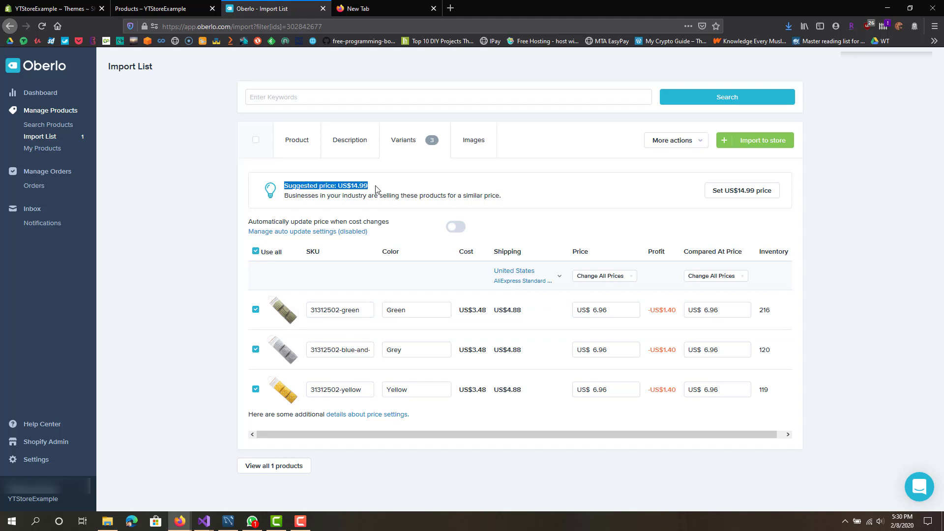
# Step: Set the Green variant's price to 14.99
pyautogui.click(604, 313)
pyautogui.doubleClick(606, 310)
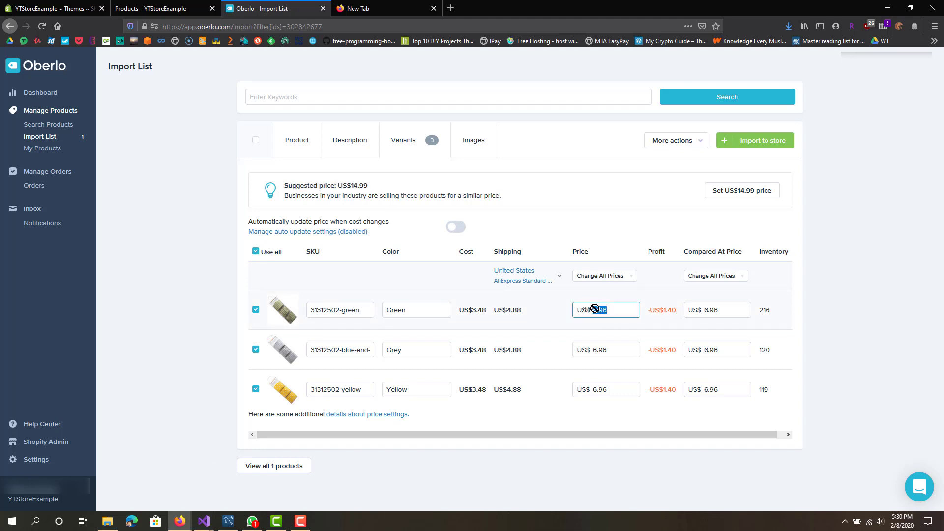
pyautogui.write('15')
pyautogui.press('BackSpace')
pyautogui.press('BackSpace')
pyautogui.write('14.99')
pyautogui.click(600, 352)
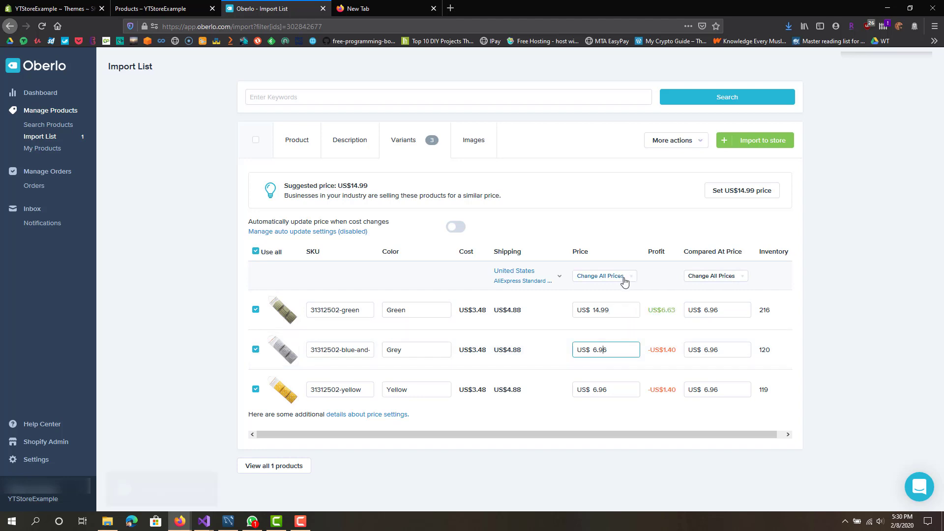
# Step: Price the Grey and Yellow variants at 14.99 too, each now showing US$6.63 profit
pyautogui.moveTo(594, 350); pyautogui.dragTo(635, 347)
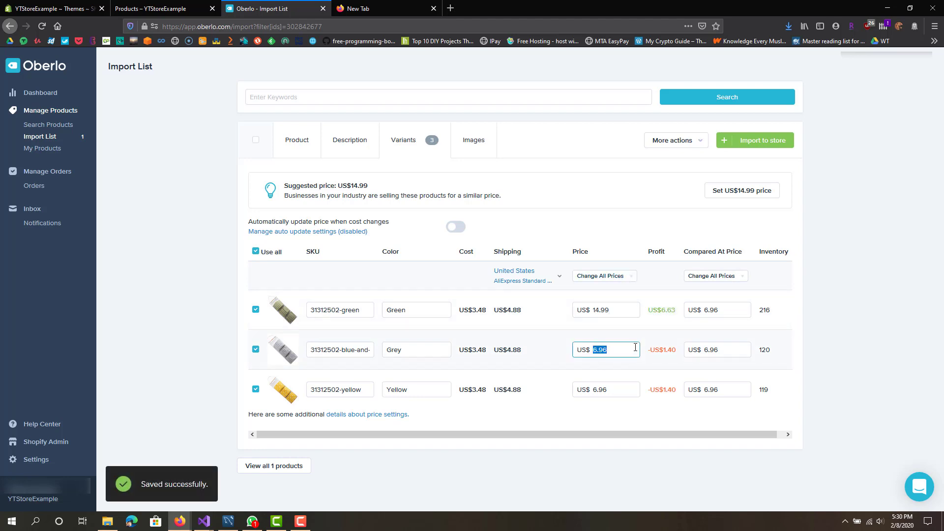
pyautogui.write('14.99')
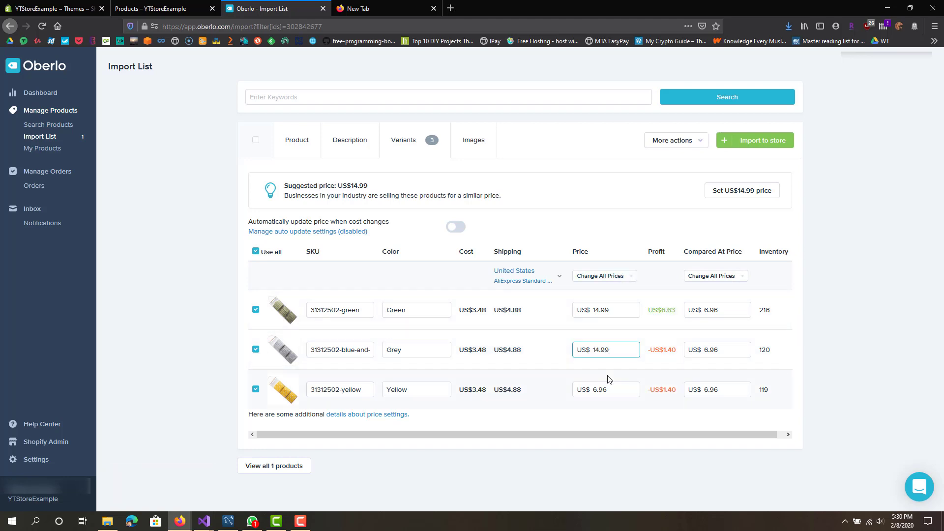
pyautogui.click(596, 389)
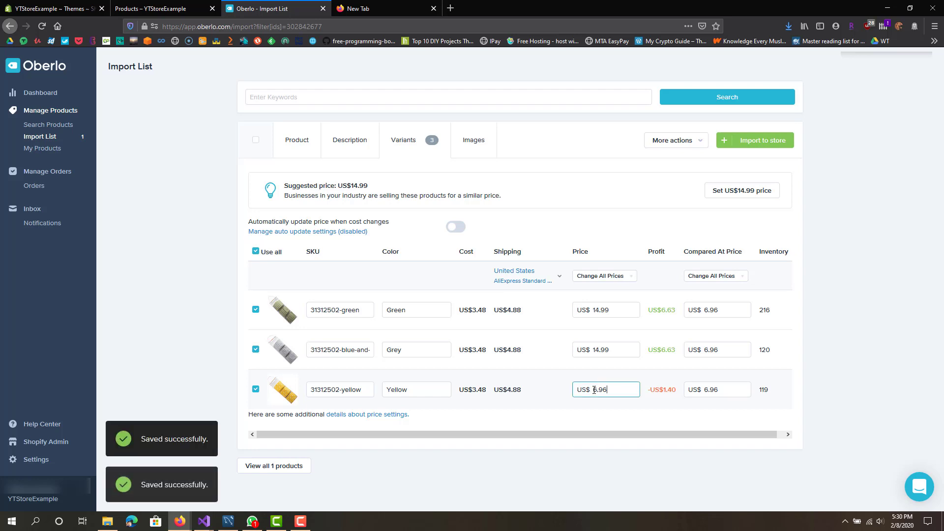
pyautogui.moveTo(626, 390); pyautogui.dragTo(598, 387)
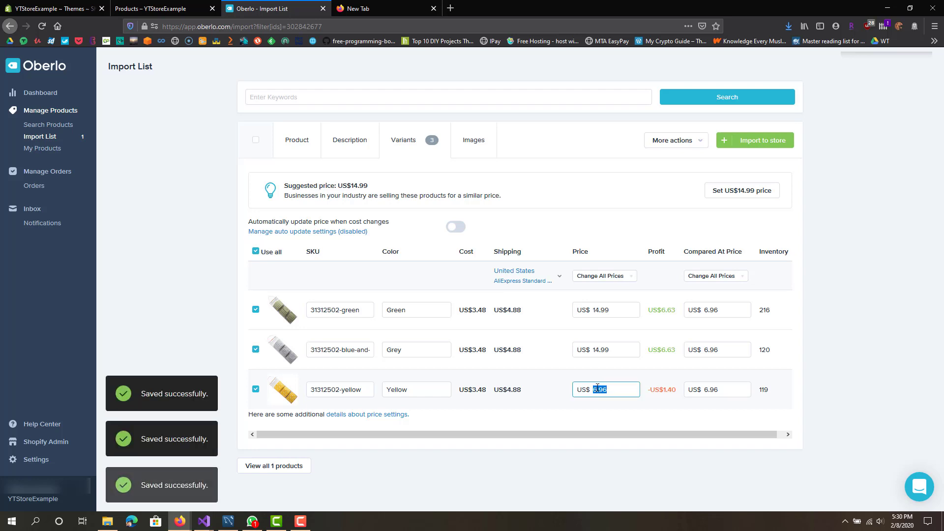
pyautogui.write('14.99')
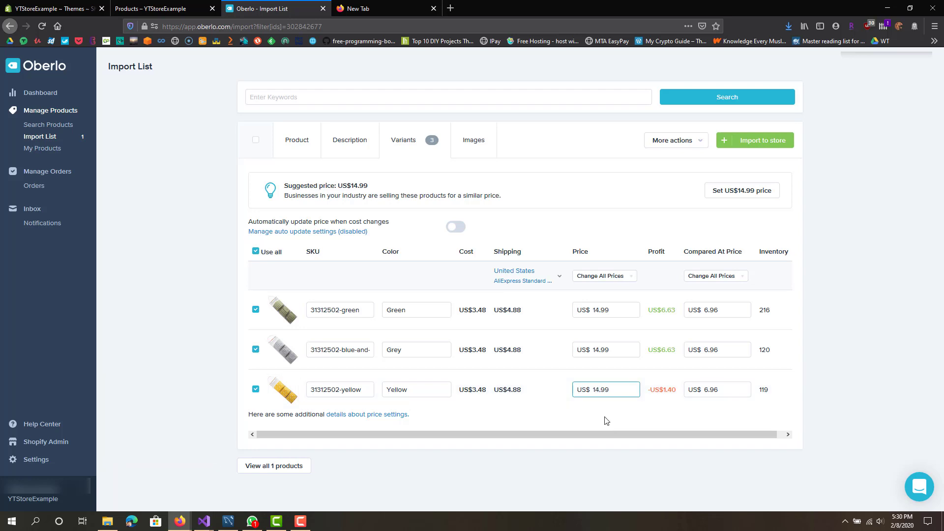
pyautogui.click(607, 421)
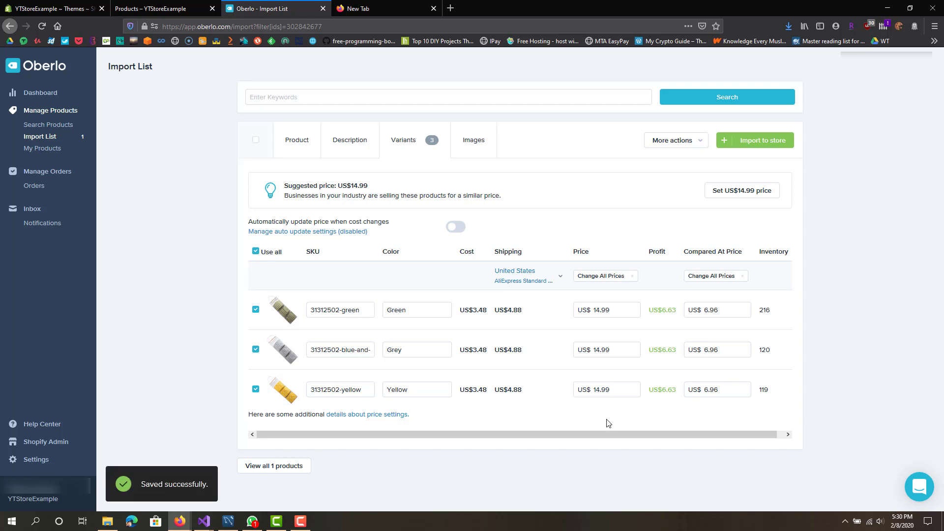
pyautogui.moveTo(663, 312); pyautogui.dragTo(676, 312)
pyautogui.click(678, 317)
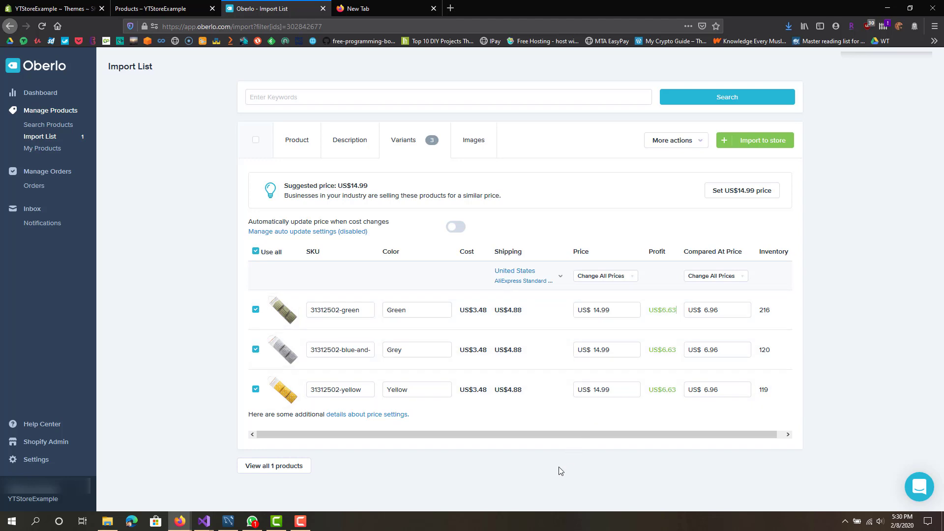
# Step: Review the product's description, product type options and tags in Oberlo
pyautogui.click(347, 139)
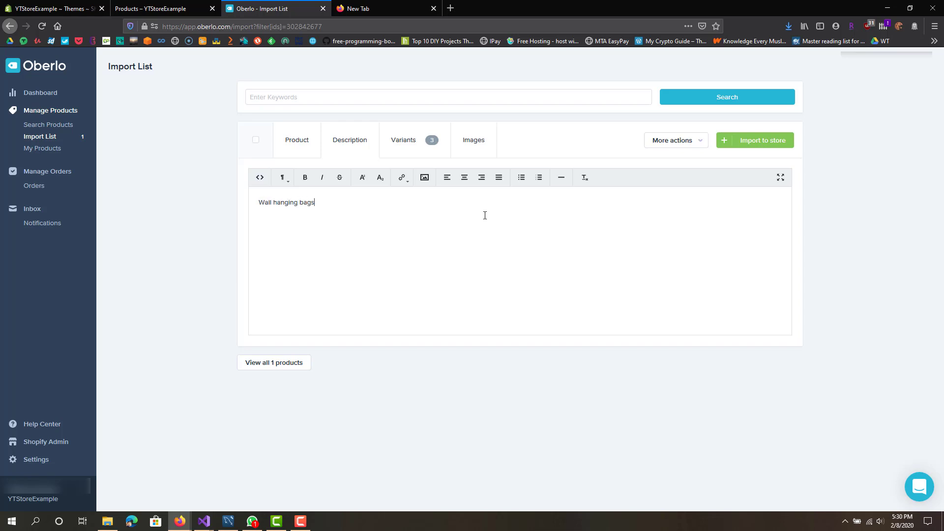
pyautogui.click(301, 151)
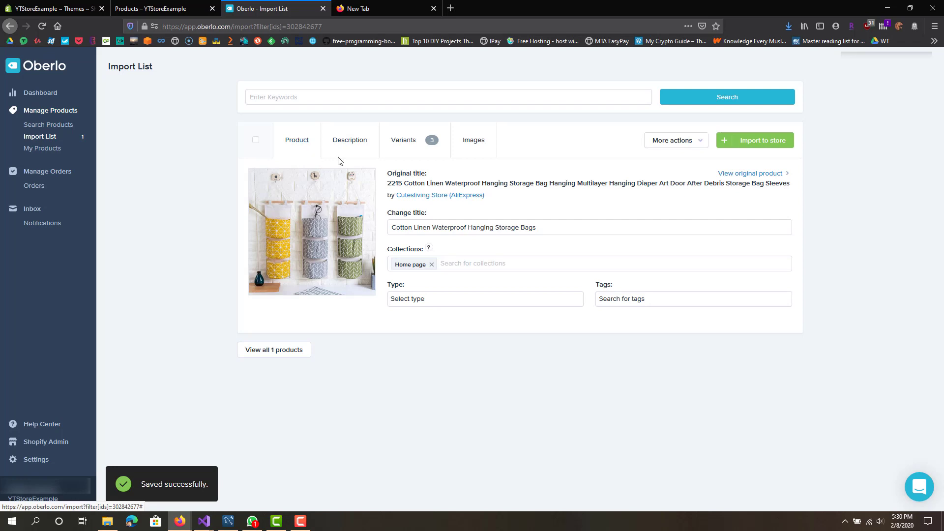
pyautogui.click(512, 300)
pyautogui.click(723, 320)
pyautogui.click(697, 299)
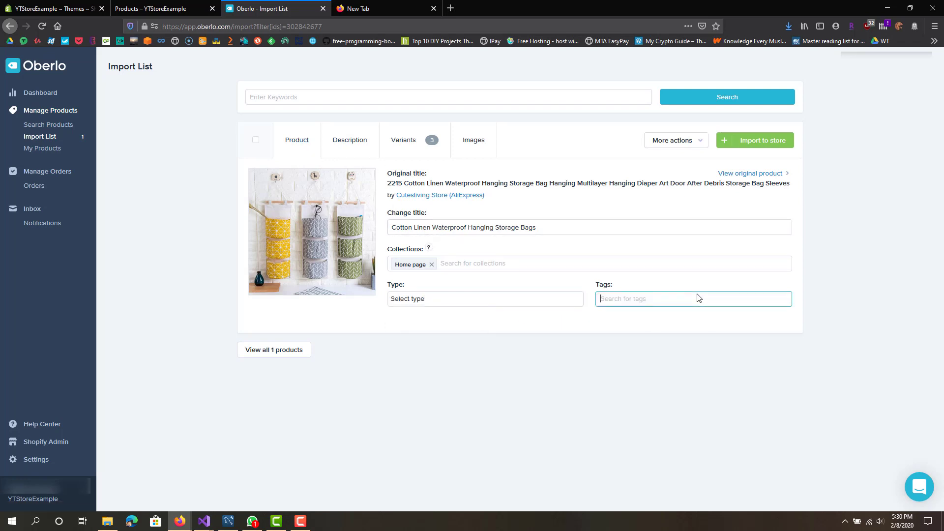
pyautogui.click(642, 290)
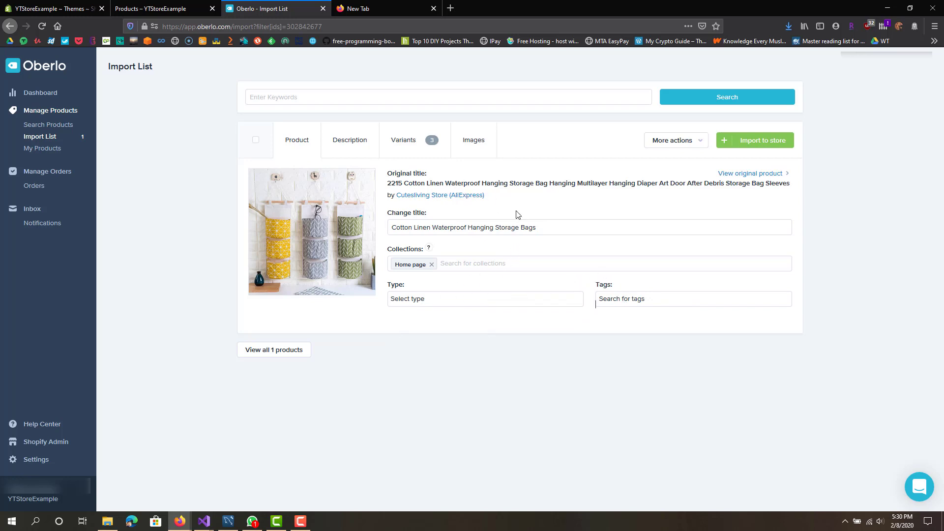
# Step: Import the Cotton Linen Waterproof Hanging Storage Bags product to the Shopify store
pyautogui.click(738, 147)
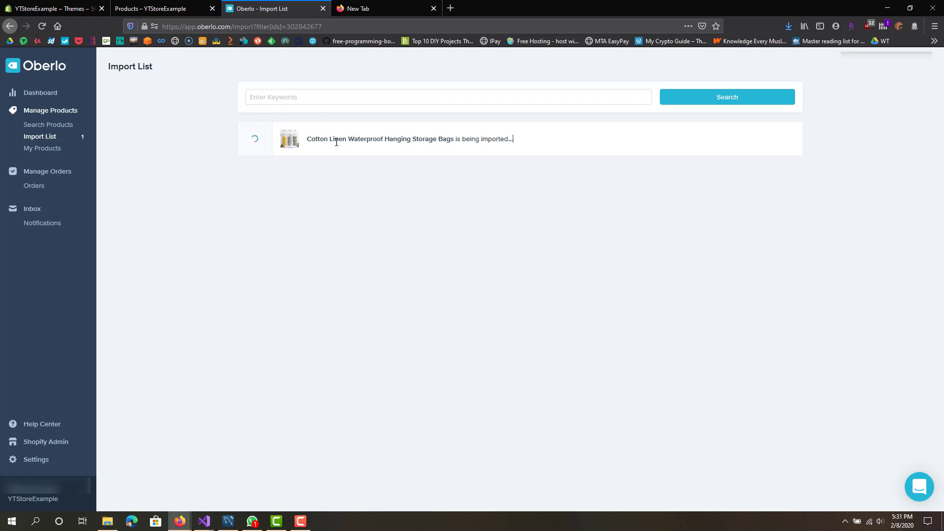
pyautogui.moveTo(336, 142); pyautogui.dragTo(537, 151)
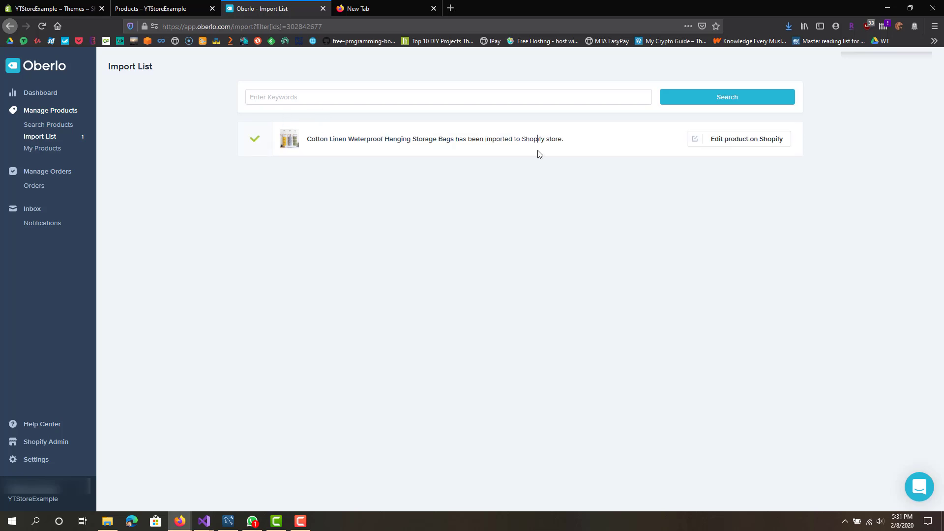
pyautogui.click(150, 6)
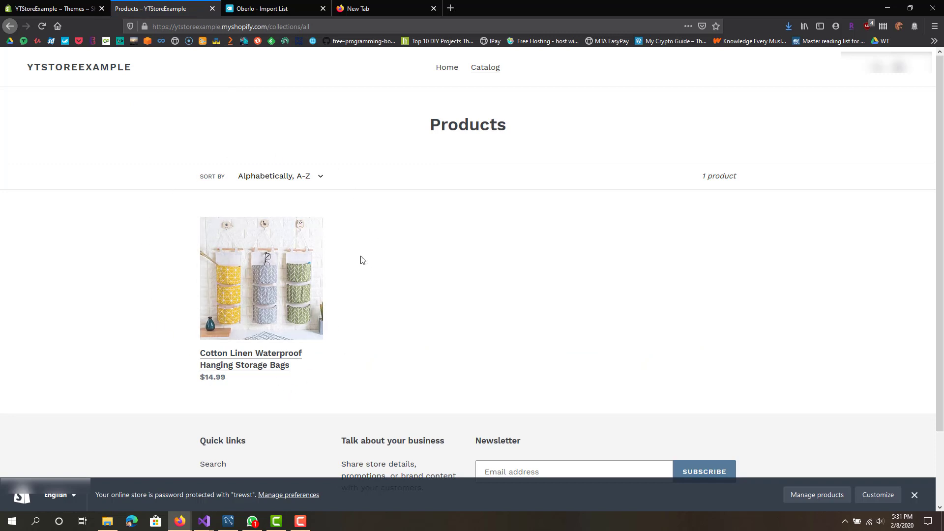
# Step: From the storefront home page, open the hanging storage bags product page
pyautogui.click(73, 67)
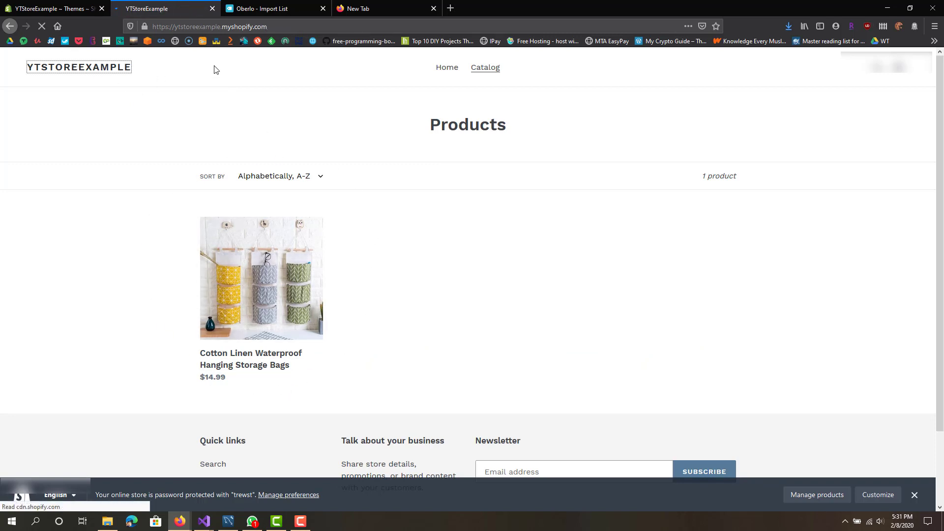
pyautogui.scroll(-8, 340, 225)
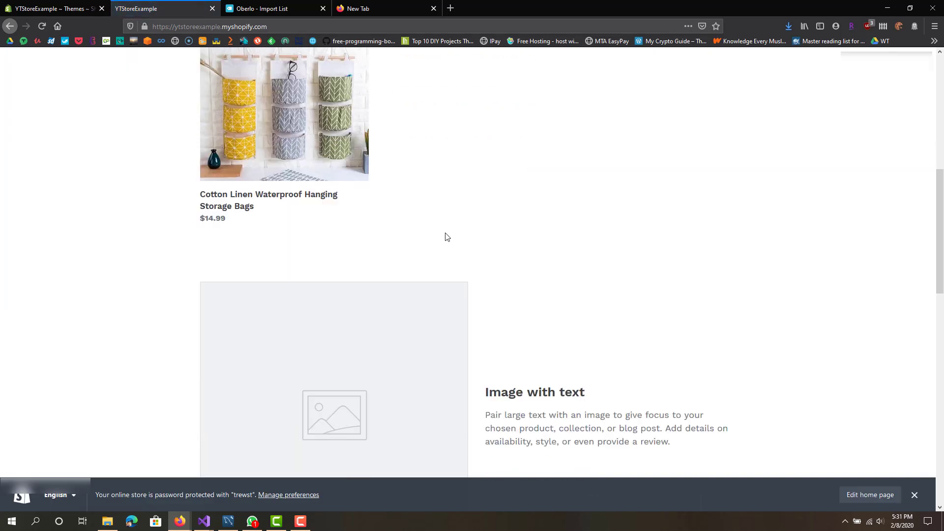
pyautogui.scroll(3, 447, 237)
pyautogui.moveTo(445, 130); pyautogui.dragTo(504, 141)
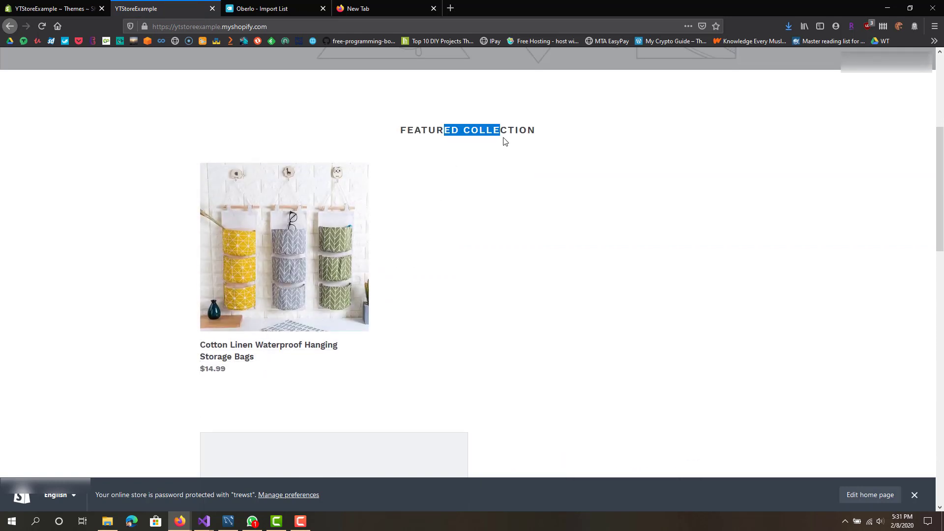
pyautogui.click(504, 141)
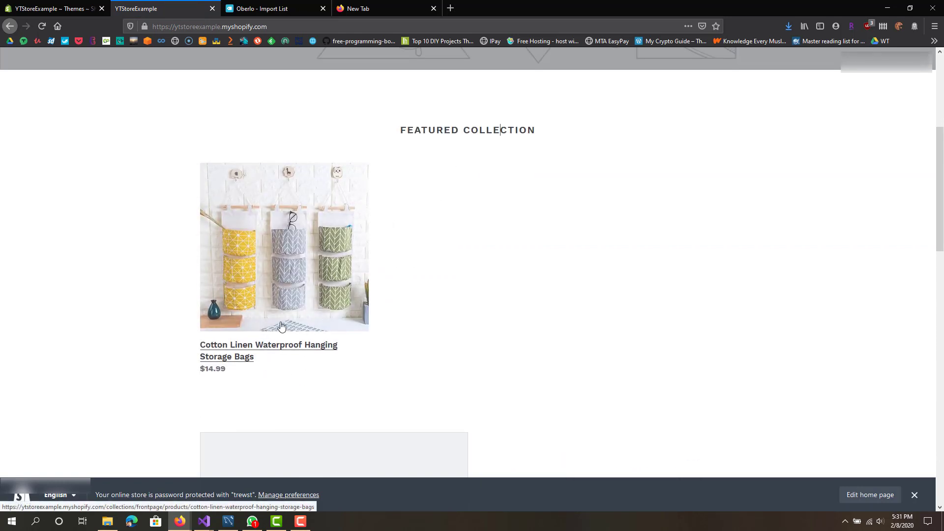
pyautogui.click(268, 352)
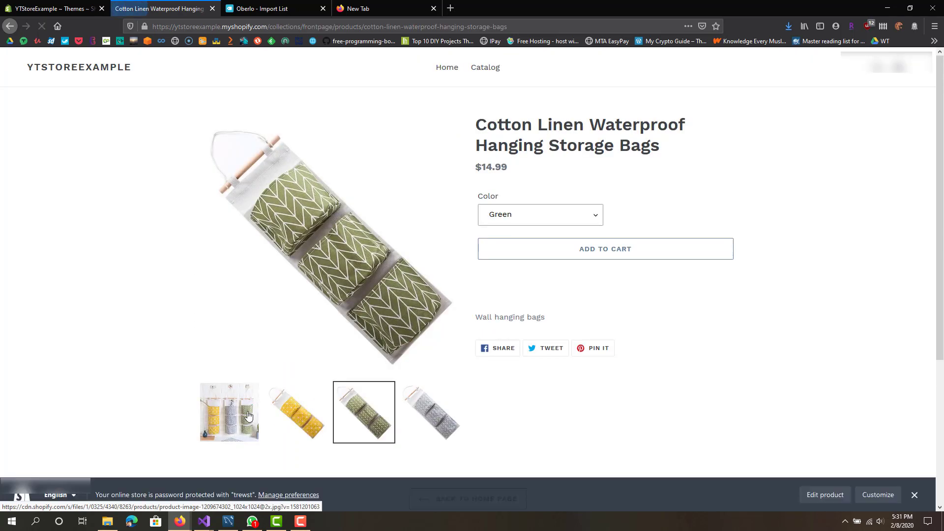
# Step: Browse the product photos showing the yellow, green and grey bags
pyautogui.click(249, 416)
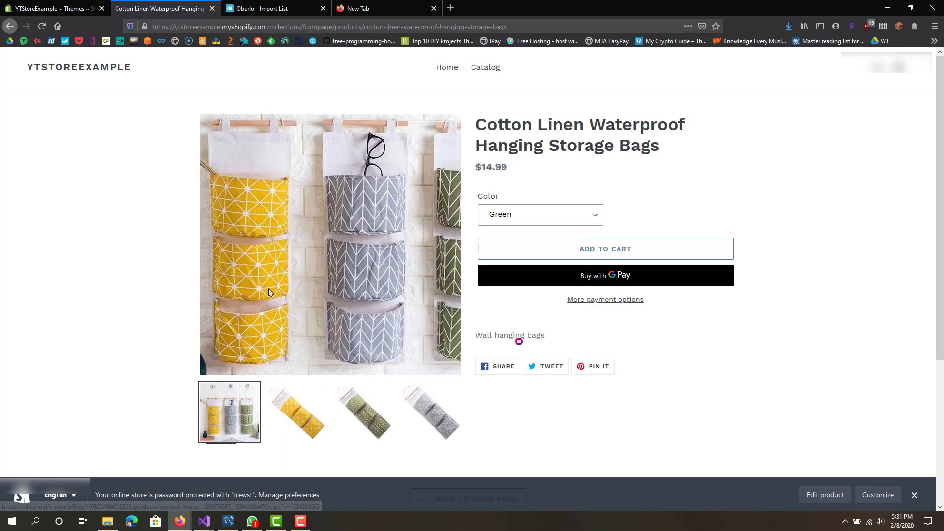
pyautogui.click(300, 415)
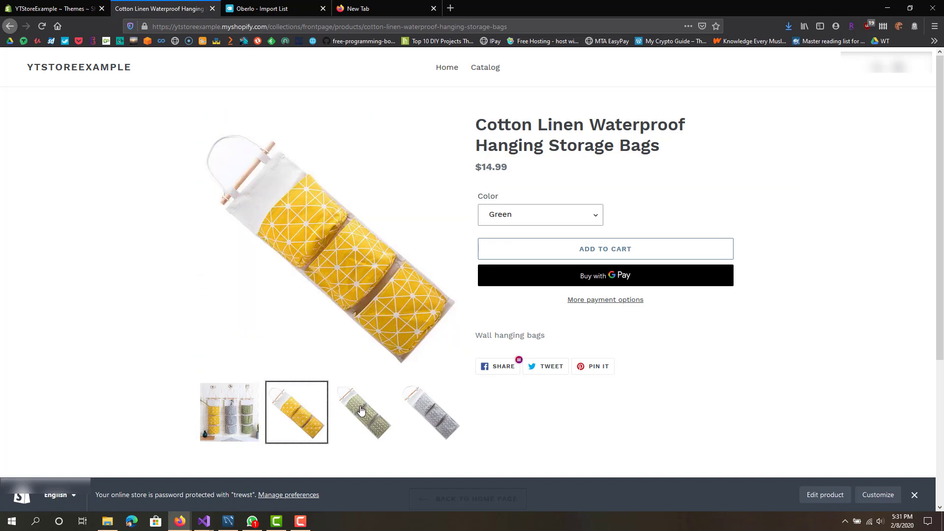
pyautogui.click(361, 410)
pyautogui.click(431, 413)
pyautogui.click(298, 413)
pyautogui.click(366, 415)
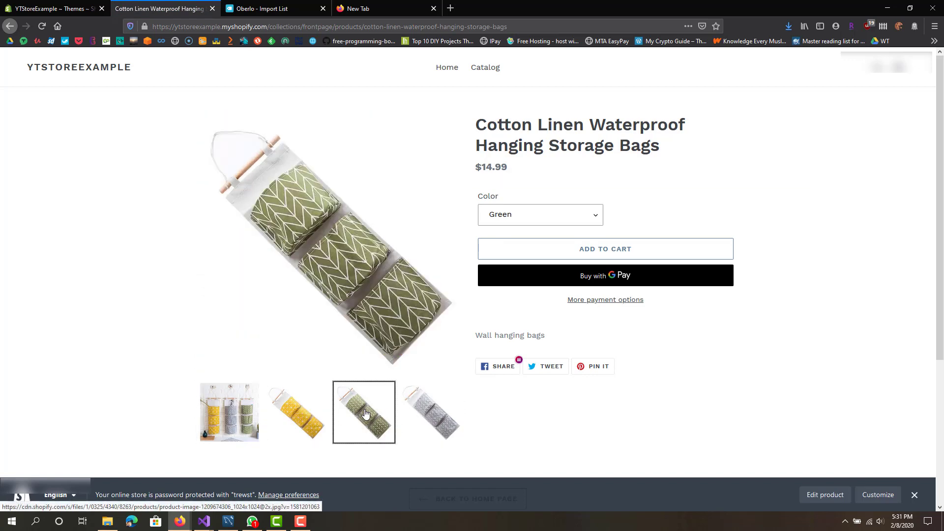
pyautogui.click(428, 413)
# Step: Try the Grey and Yellow colour options, finally choosing Green
pyautogui.click(525, 219)
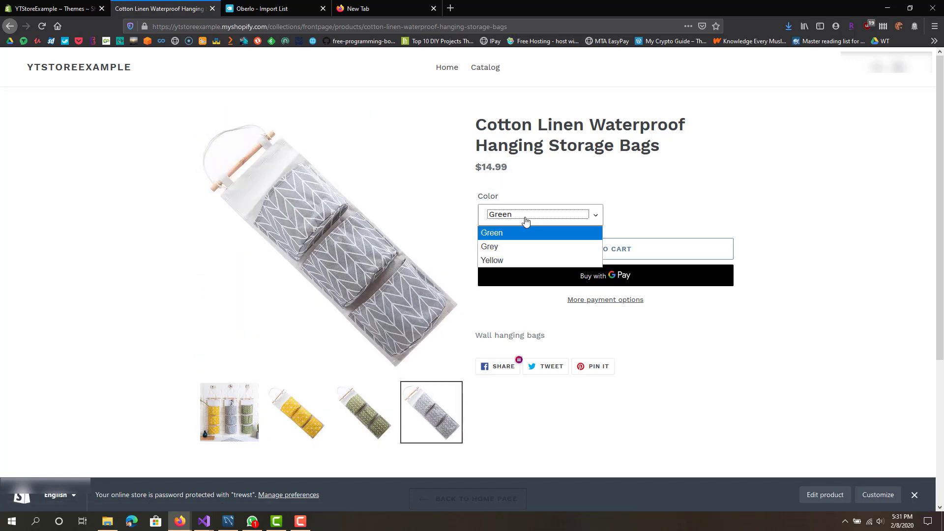
pyautogui.click(523, 247)
pyautogui.click(525, 219)
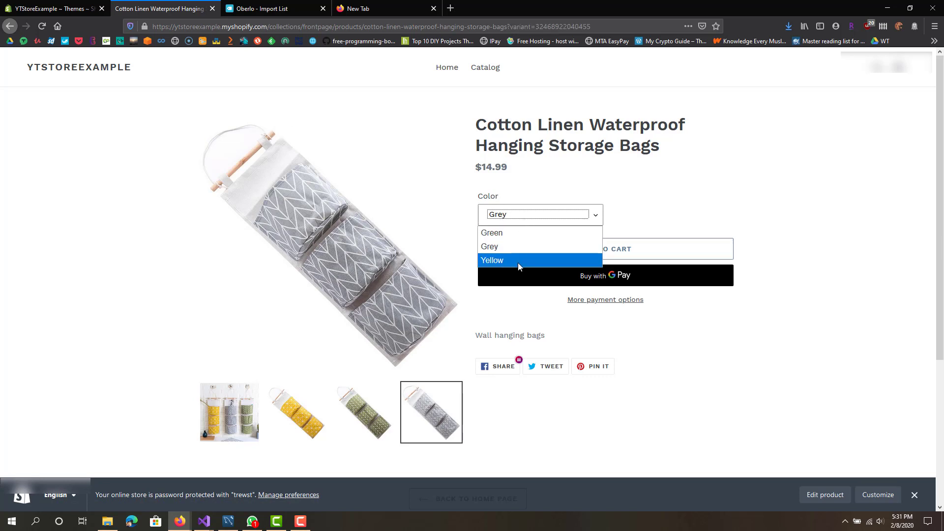
pyautogui.click(518, 261)
pyautogui.click(520, 216)
pyautogui.click(518, 246)
pyautogui.click(518, 222)
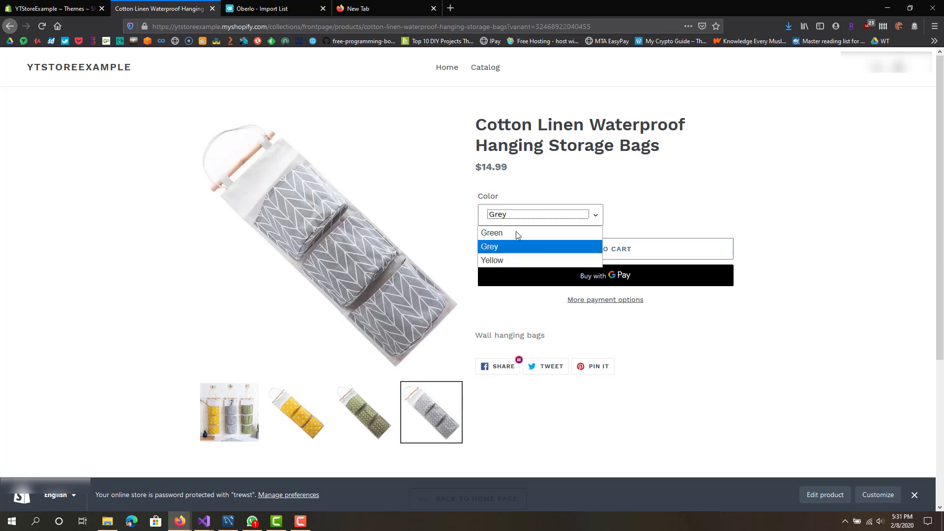
pyautogui.click(518, 233)
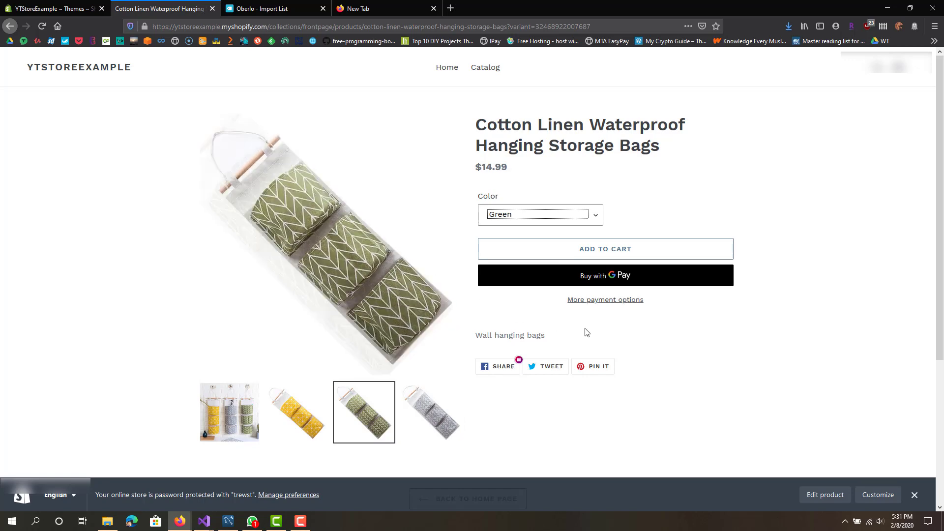
# Step: Add the green bags to the cart and view the cart's $14.99 subtotal
pyautogui.click(678, 212)
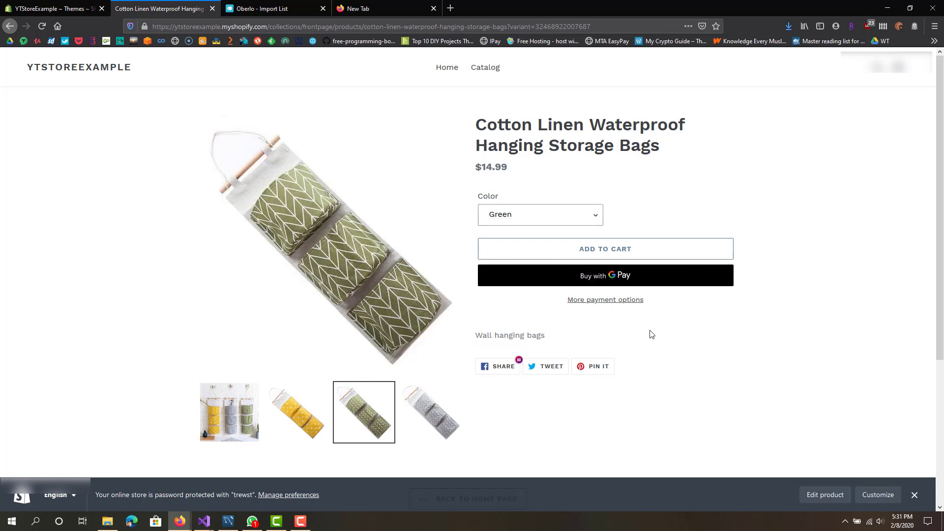
pyautogui.scroll(-5, 648, 325)
pyautogui.scroll(4, 605, 275)
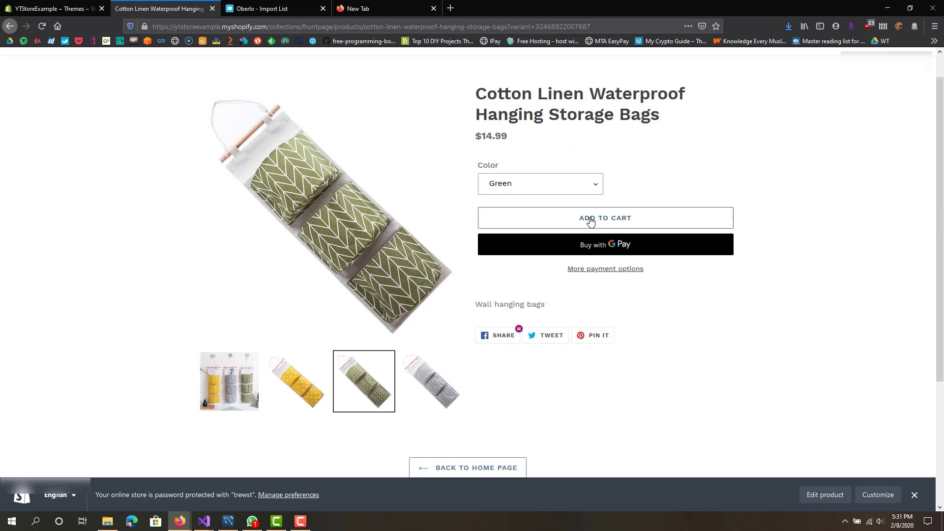
pyautogui.click(590, 220)
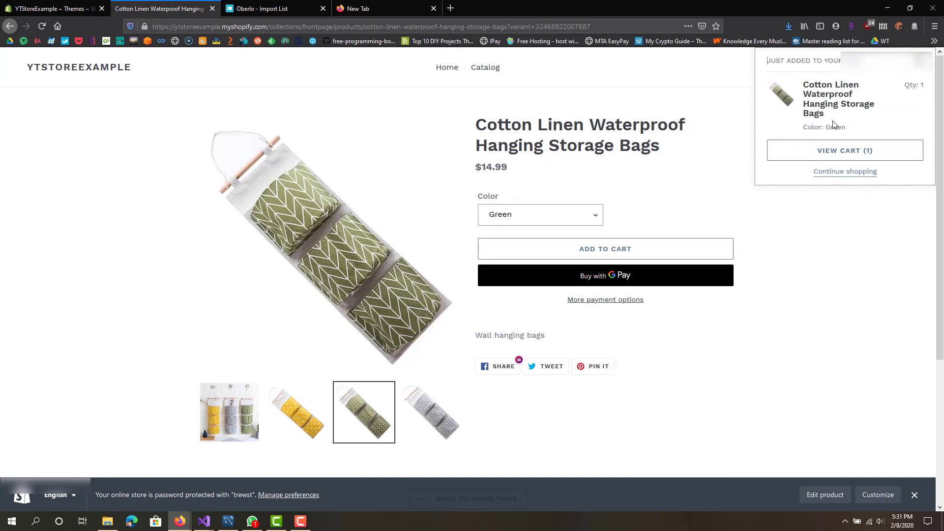
pyautogui.click(837, 154)
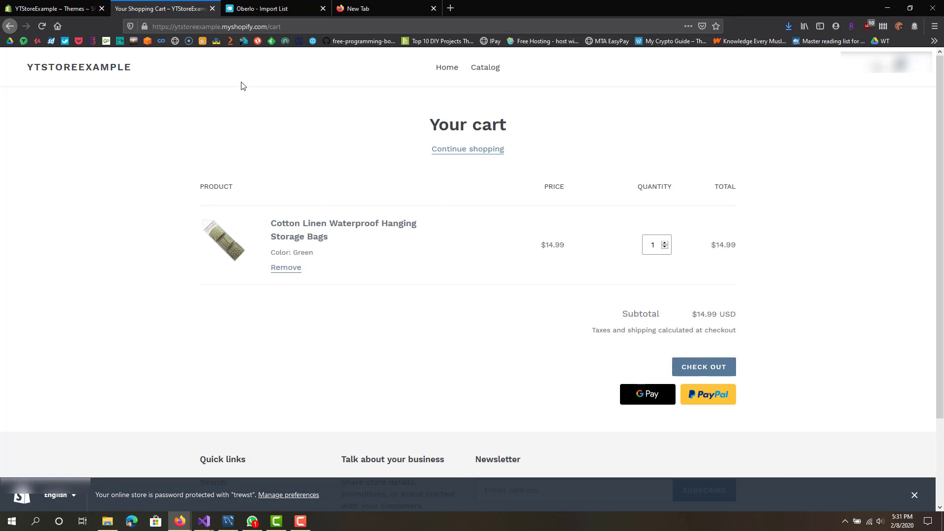
pyautogui.scroll(-2, 263, 140)
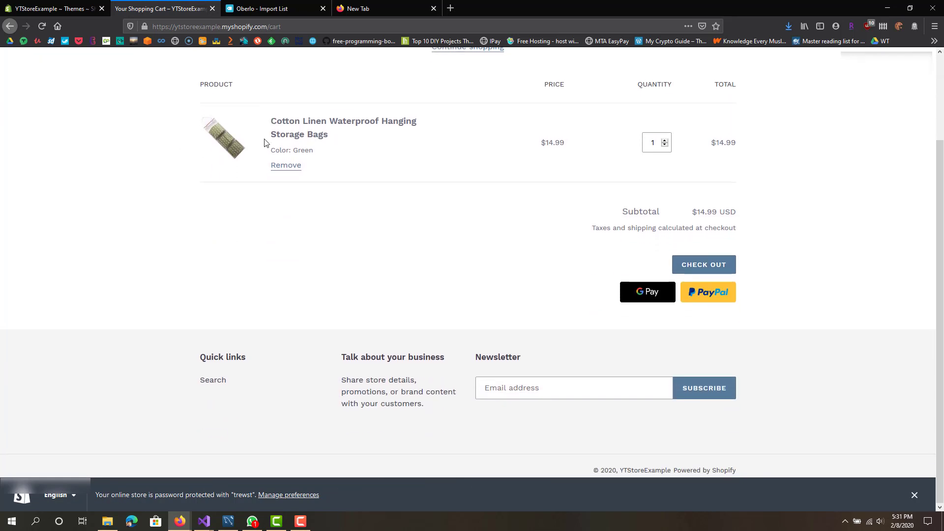
pyautogui.scroll(3, 264, 143)
# Step: Return to the admin Themes page and review its password-protection notice
pyautogui.click(52, 8)
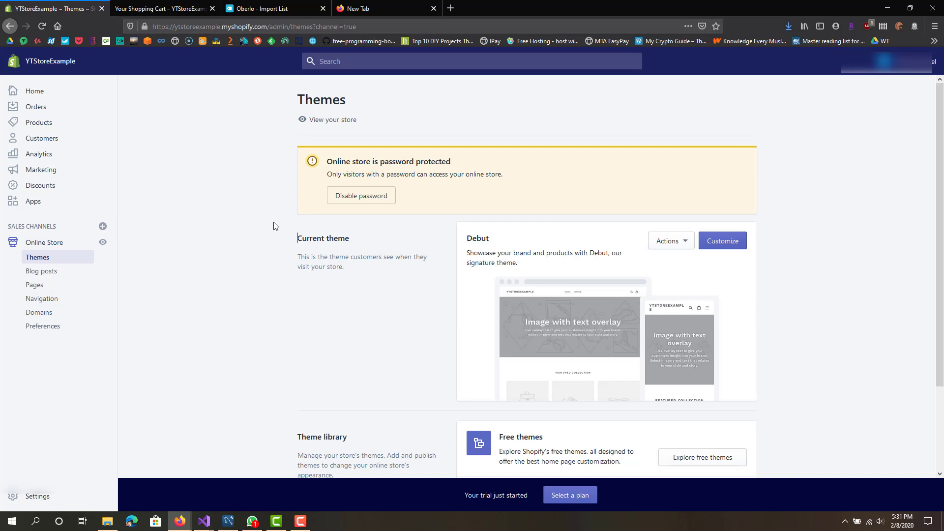
pyautogui.scroll(-2, 271, 227)
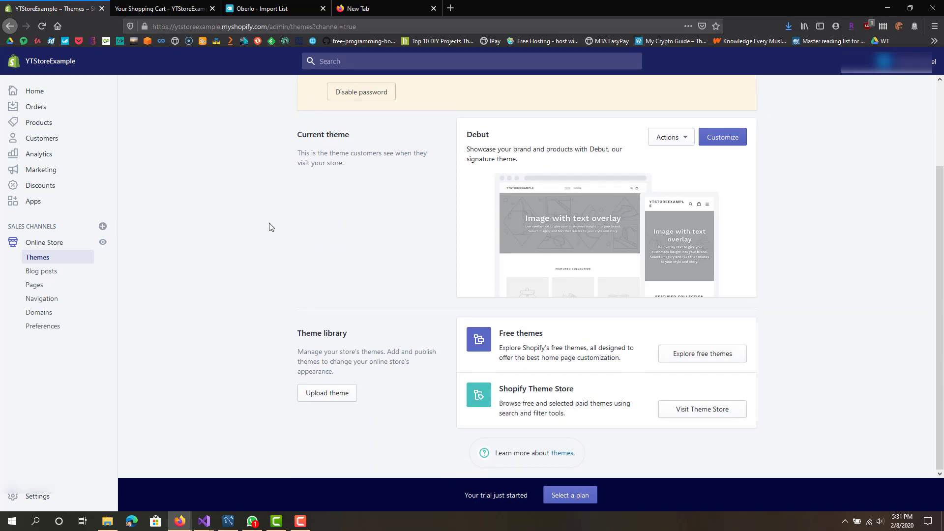
pyautogui.scroll(2, 269, 227)
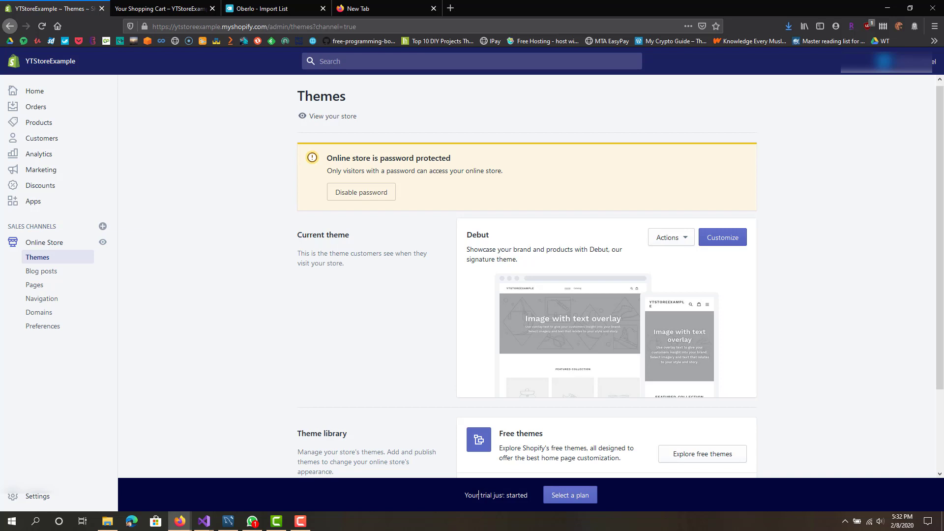
pyautogui.moveTo(478, 495); pyautogui.dragTo(514, 496)
pyautogui.click(276, 332)
pyautogui.moveTo(350, 171); pyautogui.dragTo(512, 173)
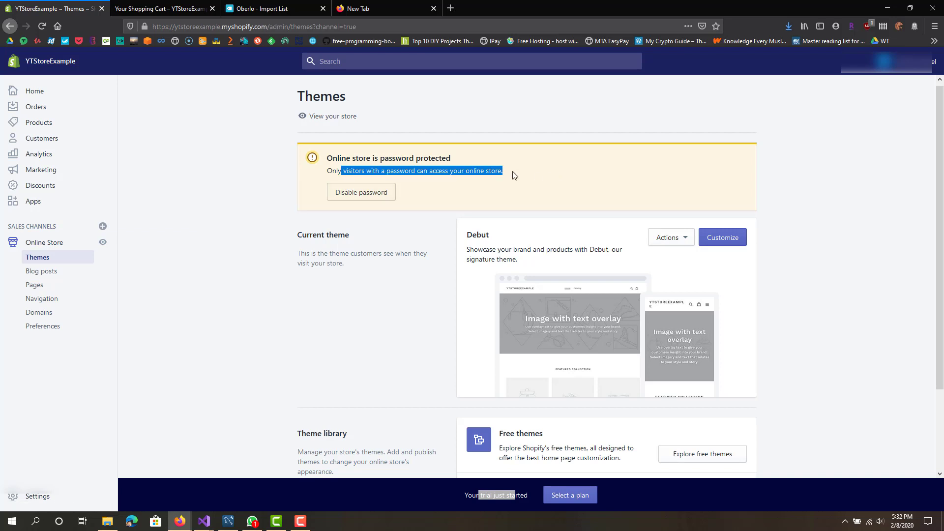
pyautogui.tripleClick(497, 171)
pyautogui.click(426, 220)
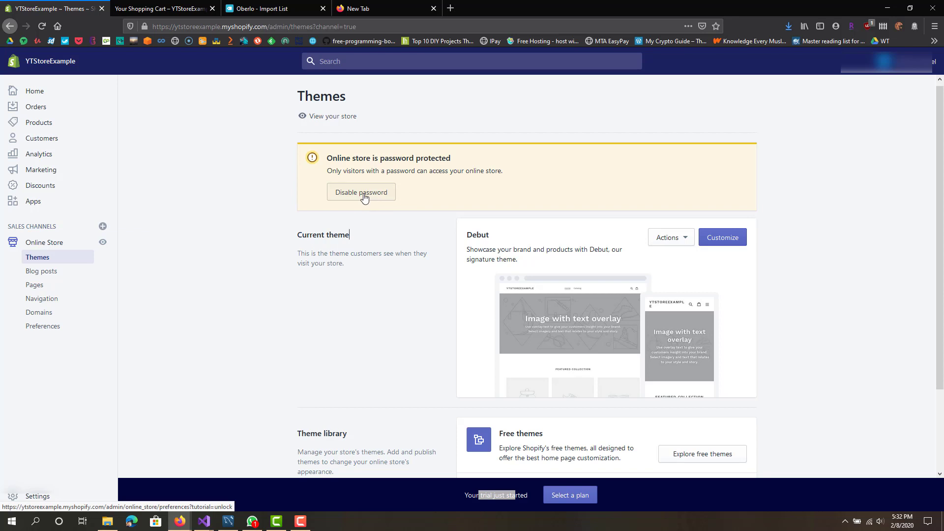
# Step: Inspect the storefront's web address, noting the store name ytstoreexample
pyautogui.click(145, 25)
pyautogui.click(146, 11)
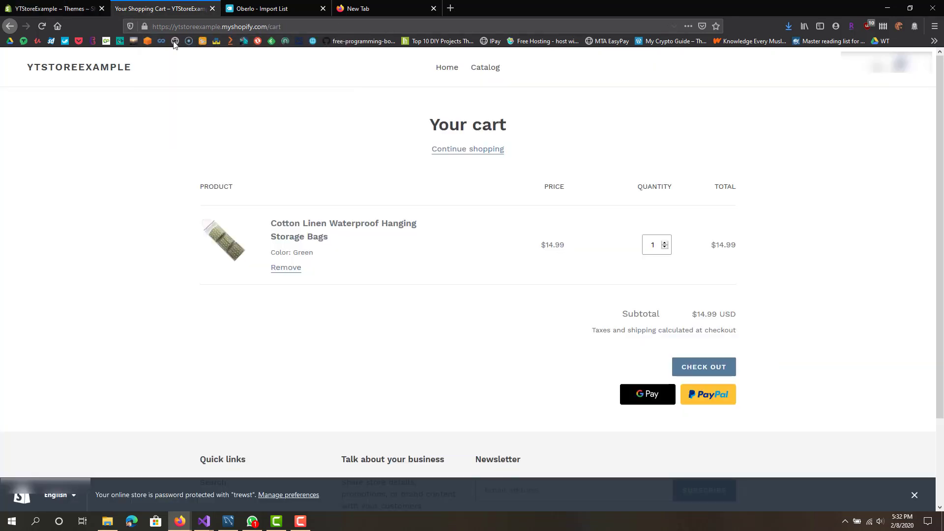
pyautogui.click(187, 25)
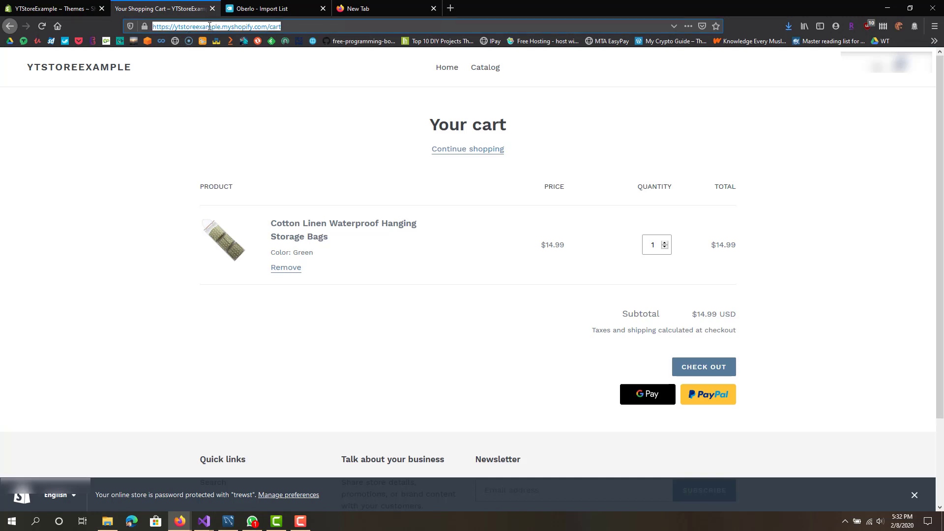
pyautogui.click(211, 26)
pyautogui.doubleClick(198, 26)
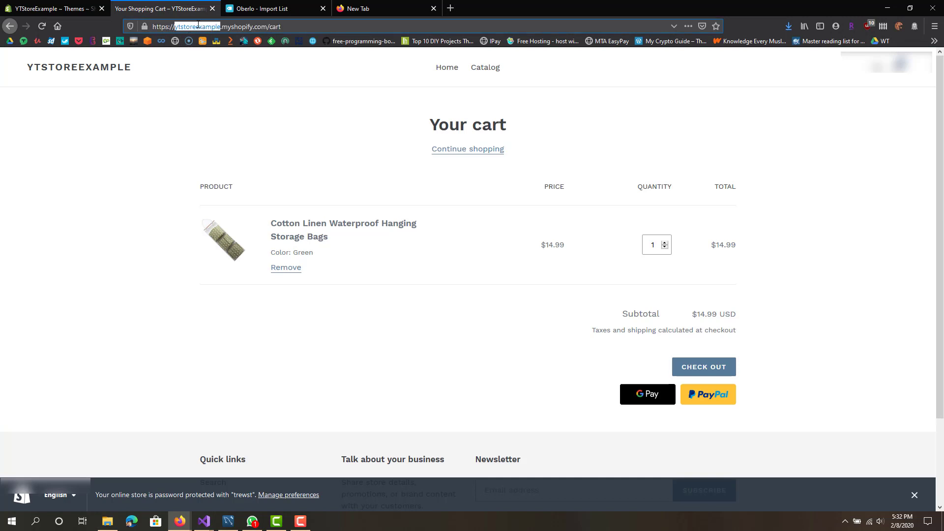
pyautogui.click(206, 26)
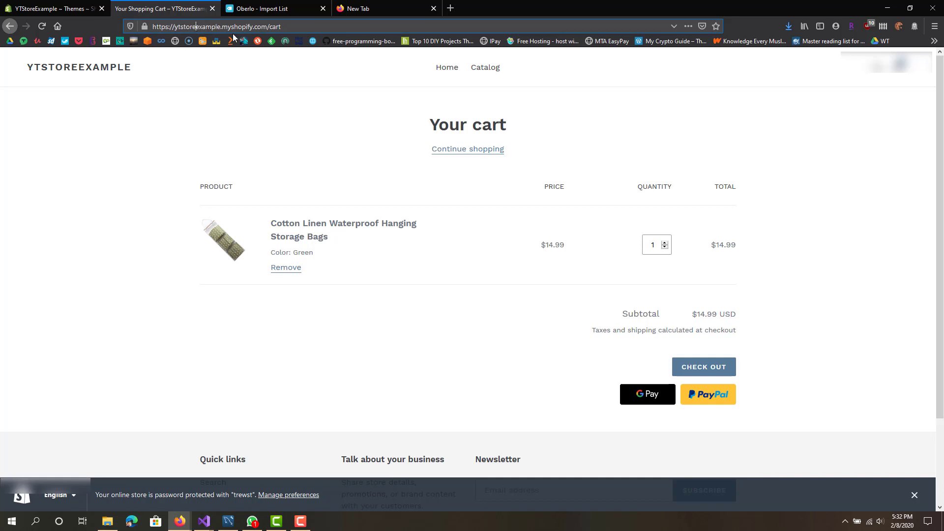
# Step: Go to Online Store > Domains in the Shopify admin
pyautogui.click(74, 5)
pyautogui.scroll(-3, 267, 259)
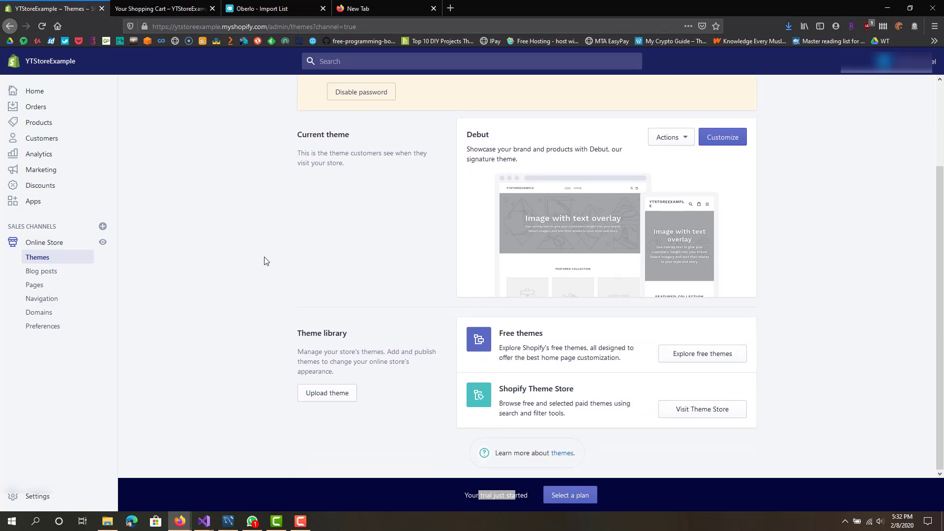
pyautogui.click(51, 319)
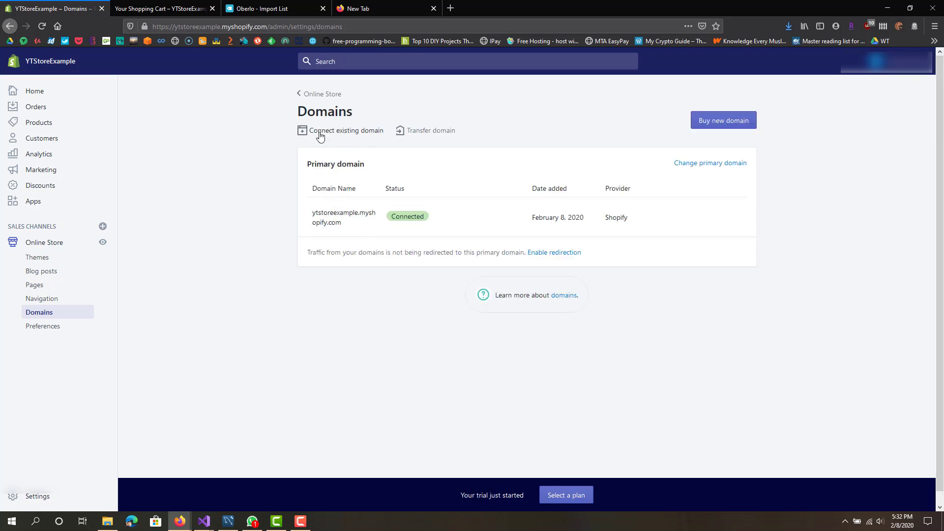
# Step: Connect existing domain ytstoreexample.com, then close the $14.00/year availability notice
pyautogui.click(345, 131)
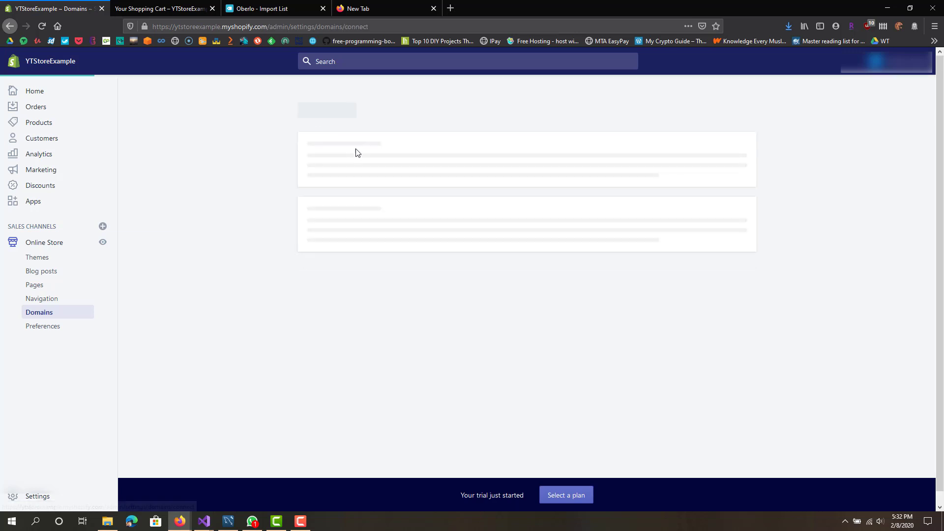
pyautogui.click(429, 192)
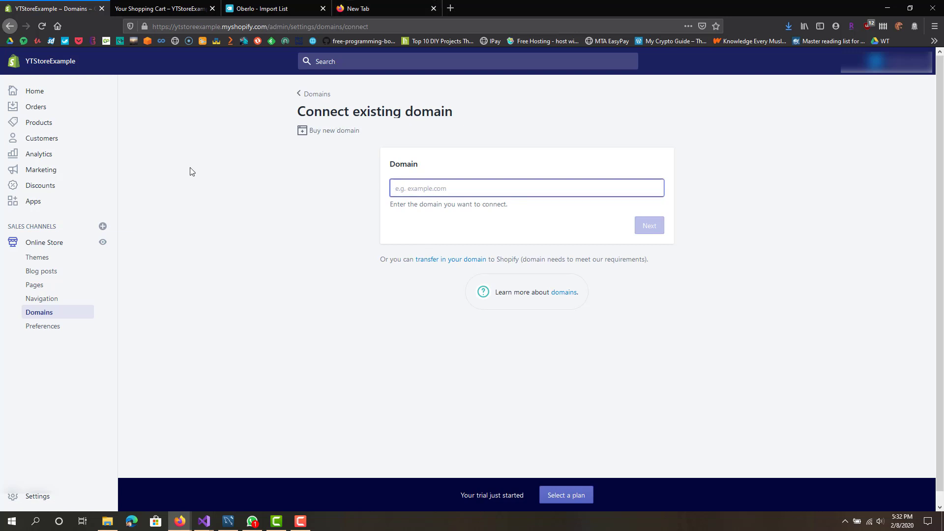
pyautogui.doubleClick(203, 26)
pyautogui.rightClick(202, 26)
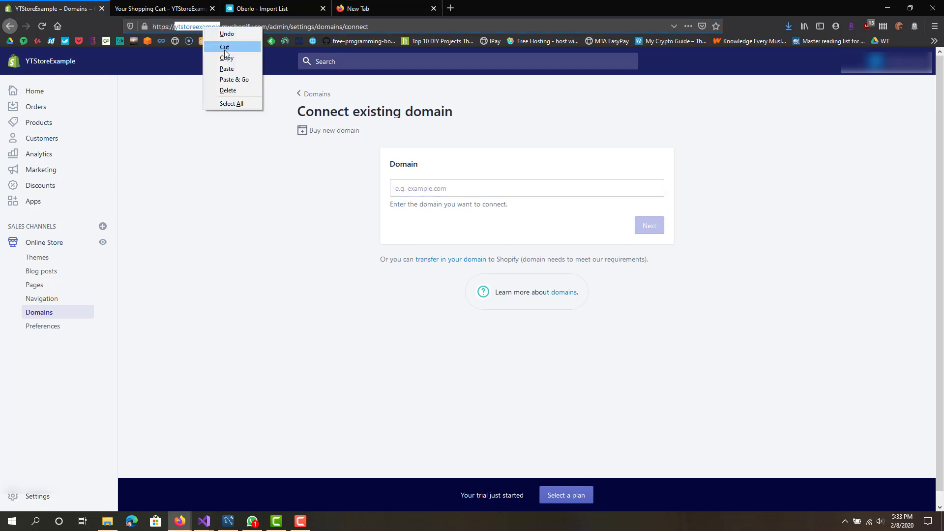
pyautogui.click(235, 63)
pyautogui.rightClick(431, 191)
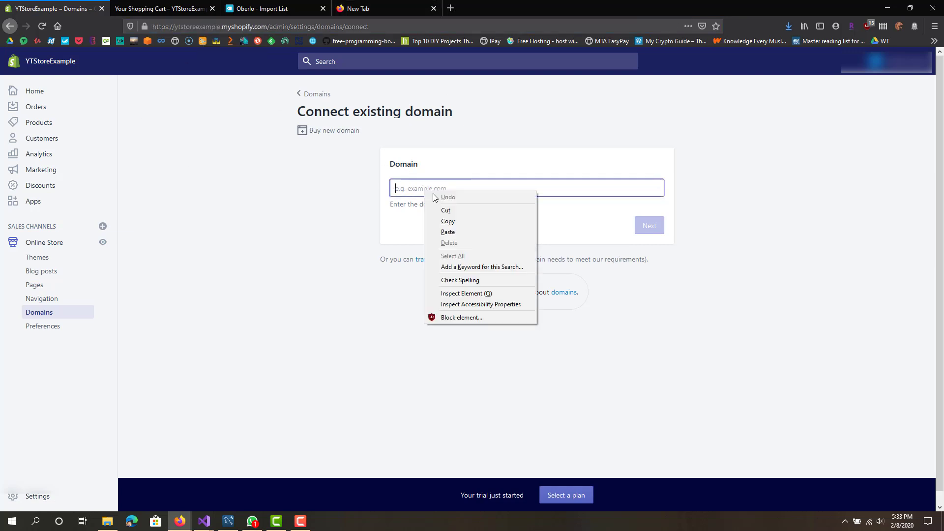
pyautogui.click(473, 231)
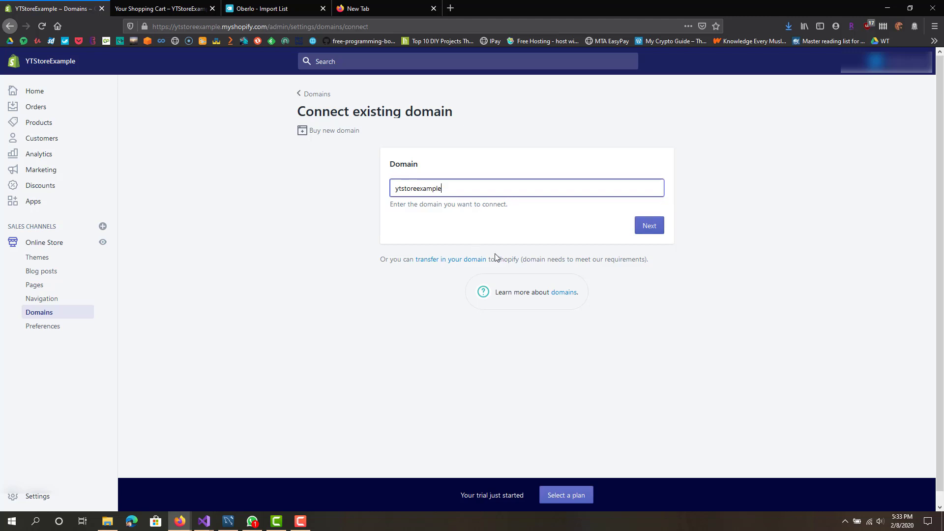
pyautogui.write('.com')
pyautogui.click(641, 230)
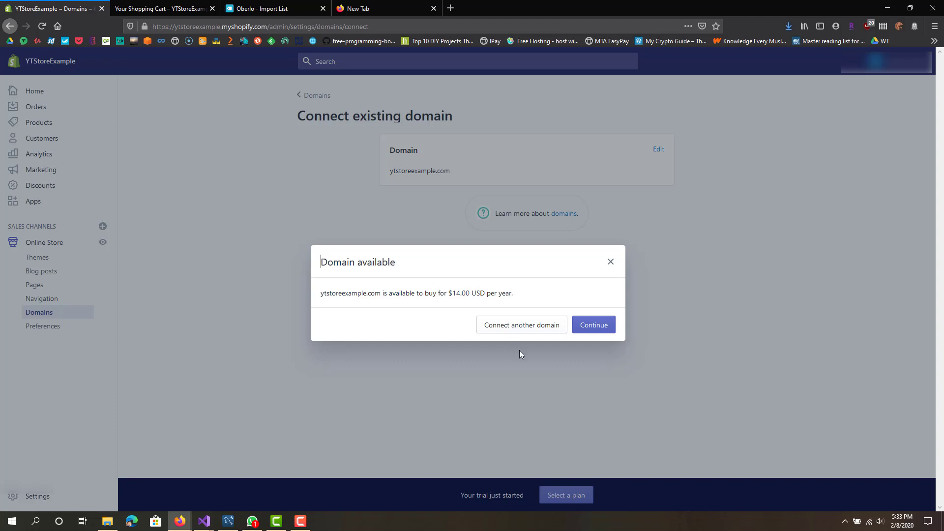
pyautogui.click(611, 262)
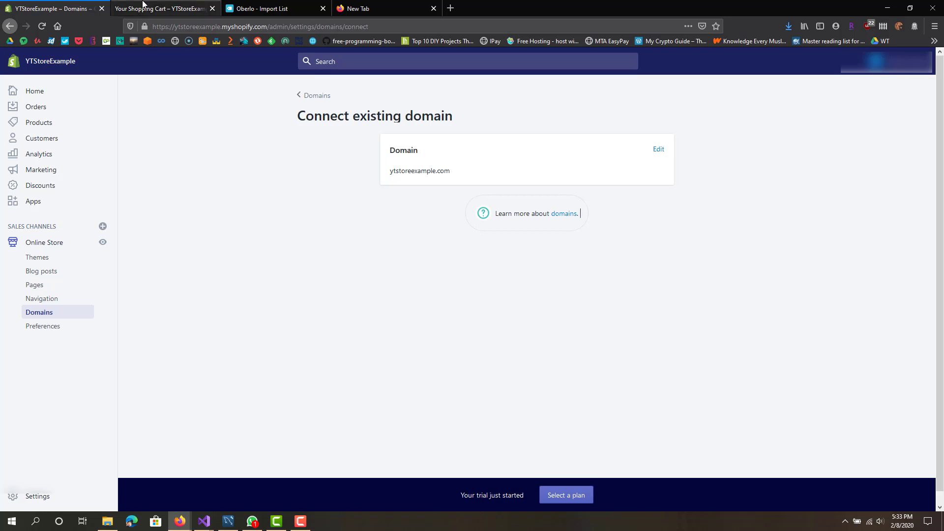
# Step: Load the storefront home page, then reopen the admin Themes page
pyautogui.click(162, 9)
pyautogui.click(118, 72)
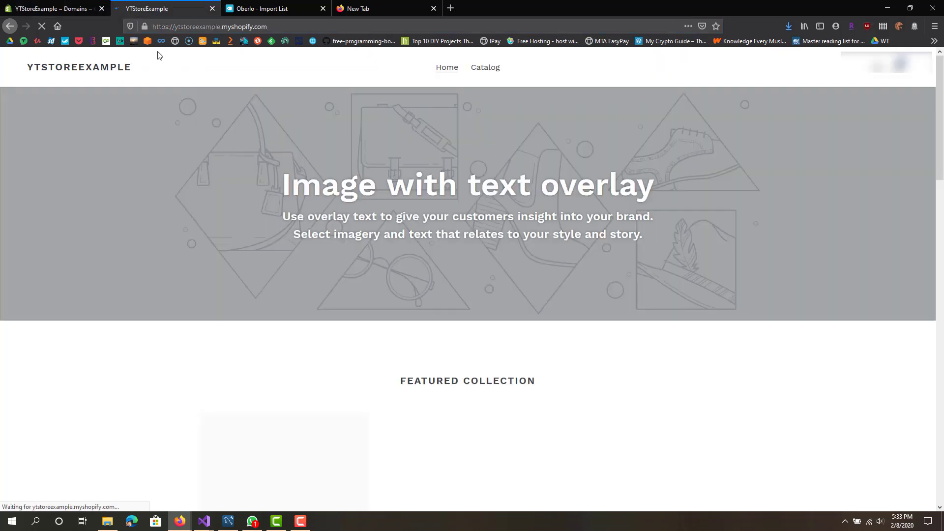
pyautogui.click(54, 8)
pyautogui.click(59, 256)
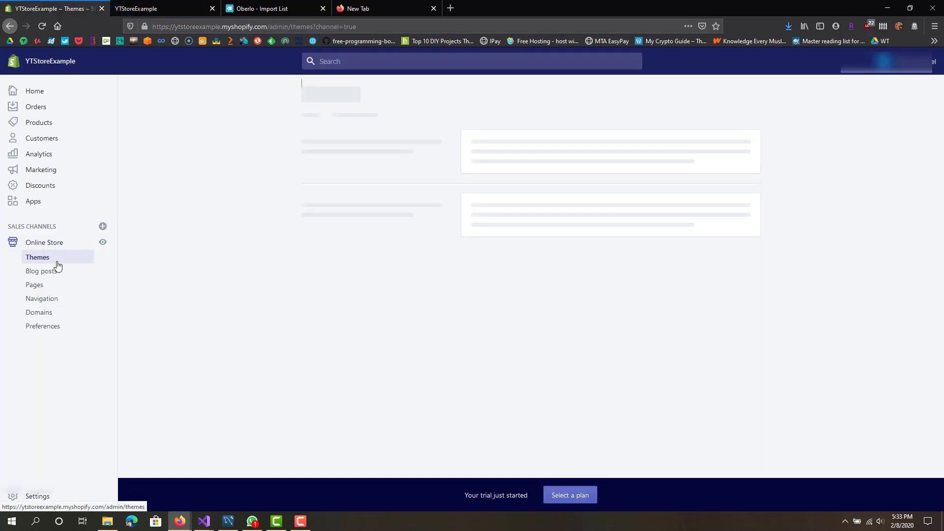
pyautogui.scroll(-2, 556, 320)
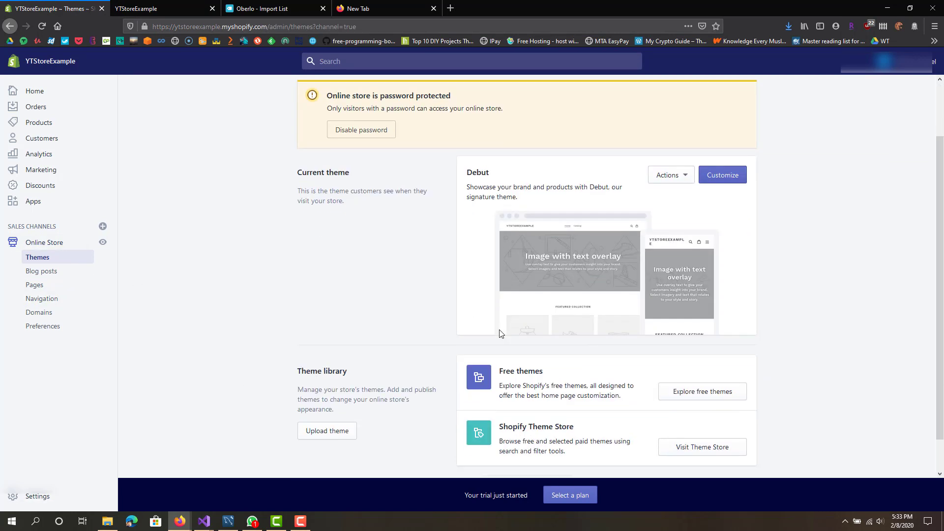
# Step: Confirm the home page's Featured Collection lists the hanging storage bags at $14.99
pyautogui.click(167, 6)
pyautogui.scroll(-6, 399, 263)
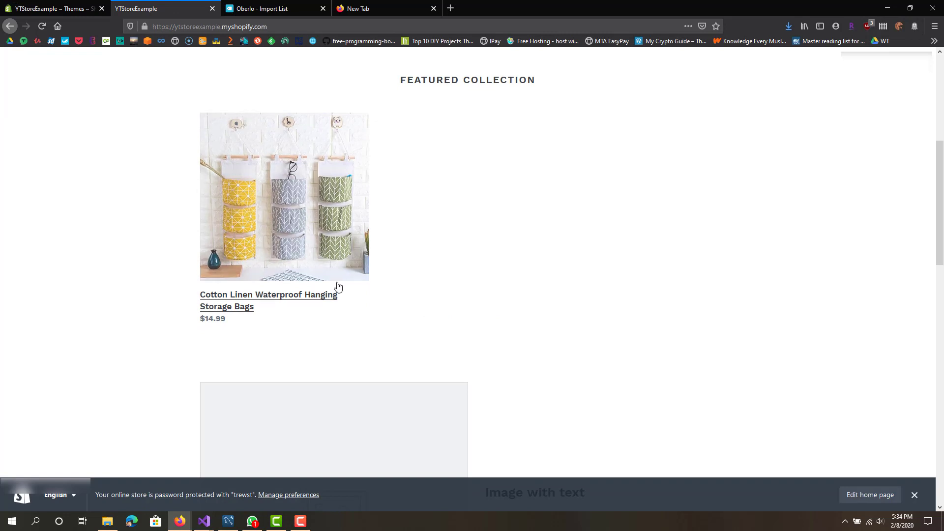
pyautogui.click(292, 7)
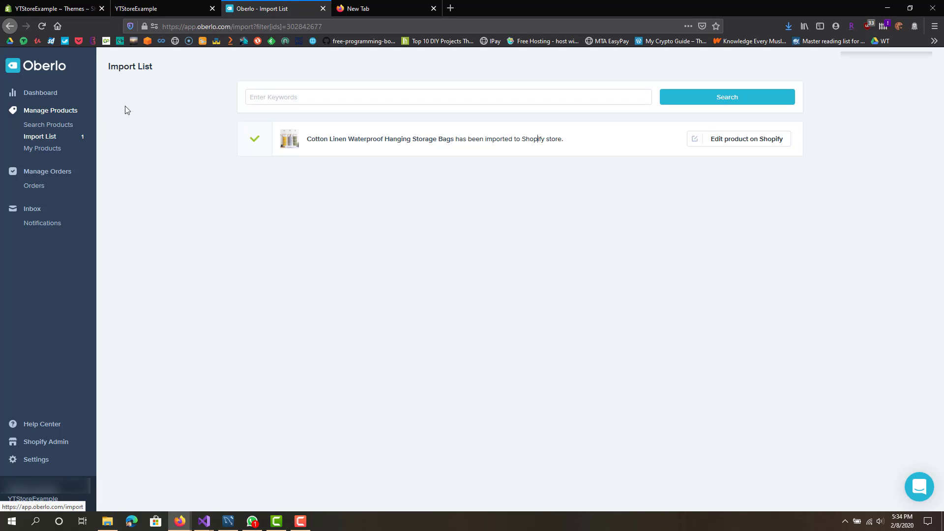
pyautogui.click(153, 9)
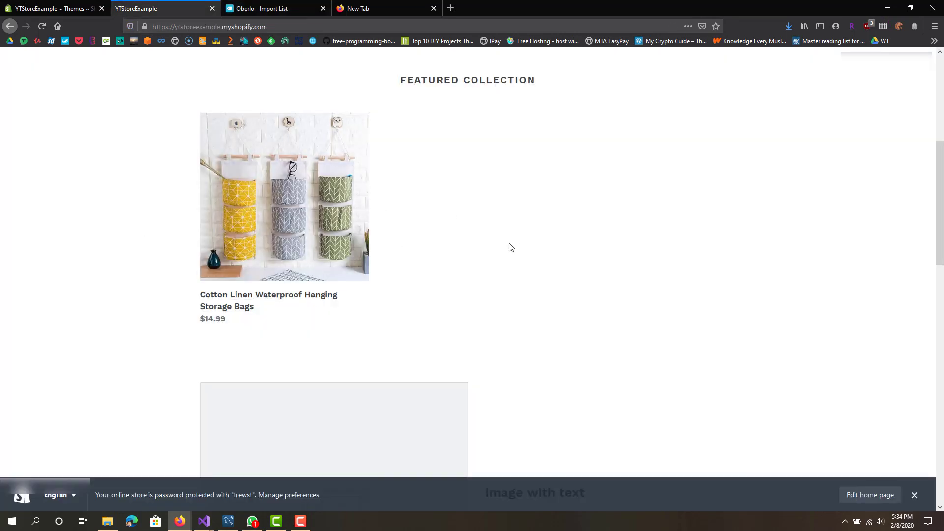
pyautogui.scroll(1, 508, 252)
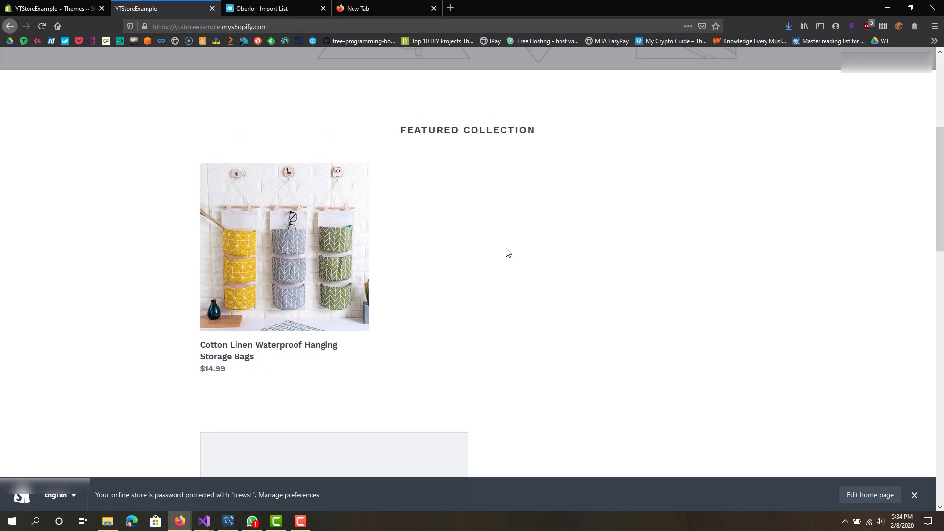